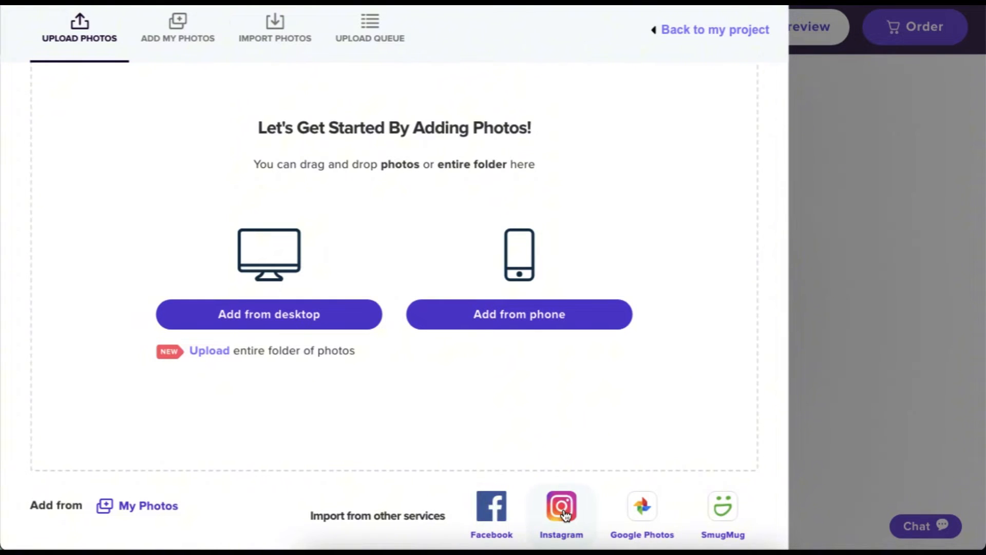
From the Upload Photos page, open the desktop file picker to add card photos.
scroll(260, 374, "up", 1)
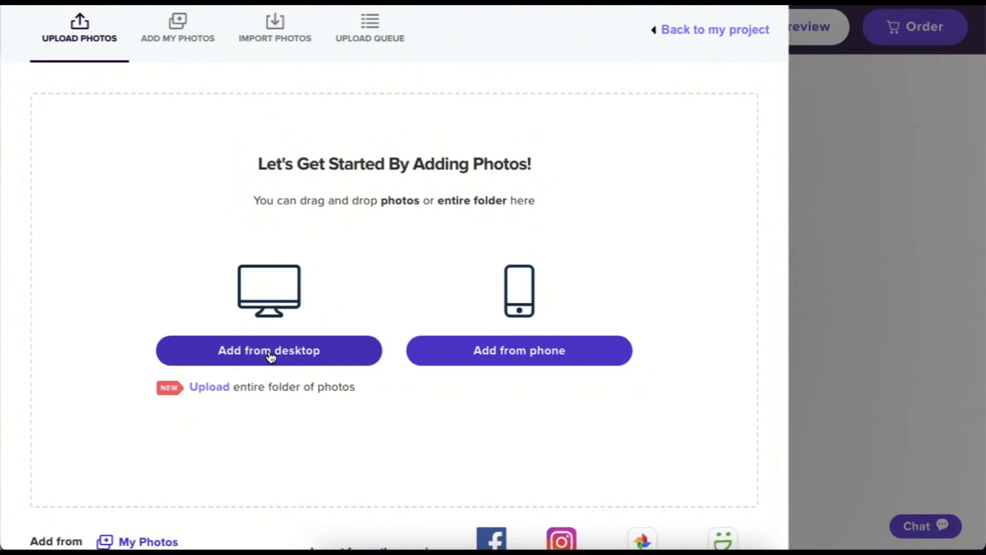
left_click(270, 357)
Upload the Photos for Card folder, then try the phone upload and email-link options.
left_click(269, 79)
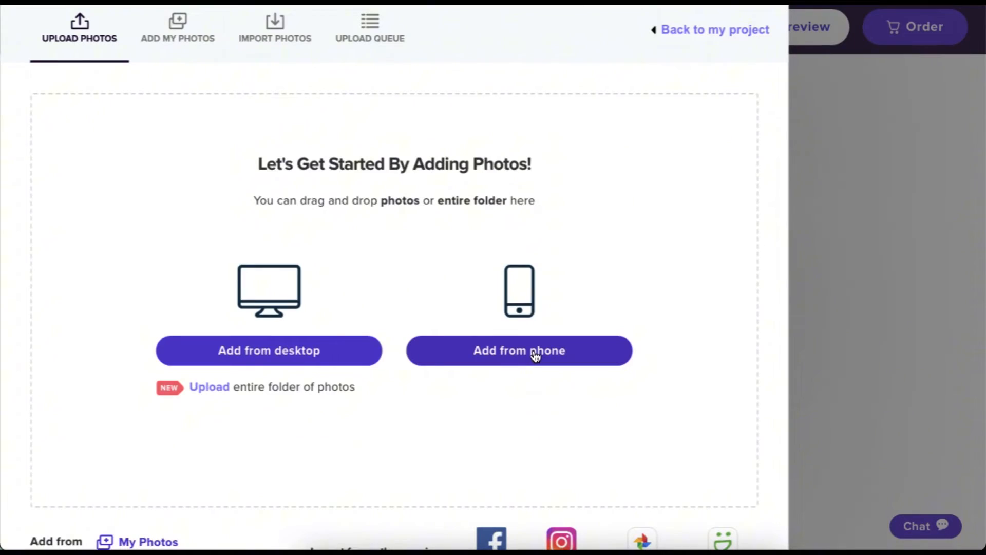
left_click(535, 351)
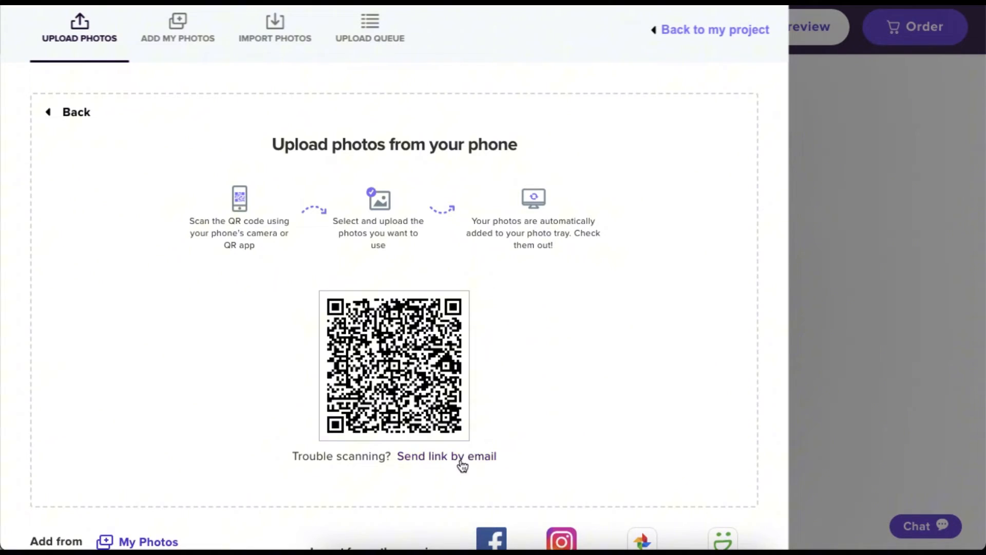
left_click(461, 465)
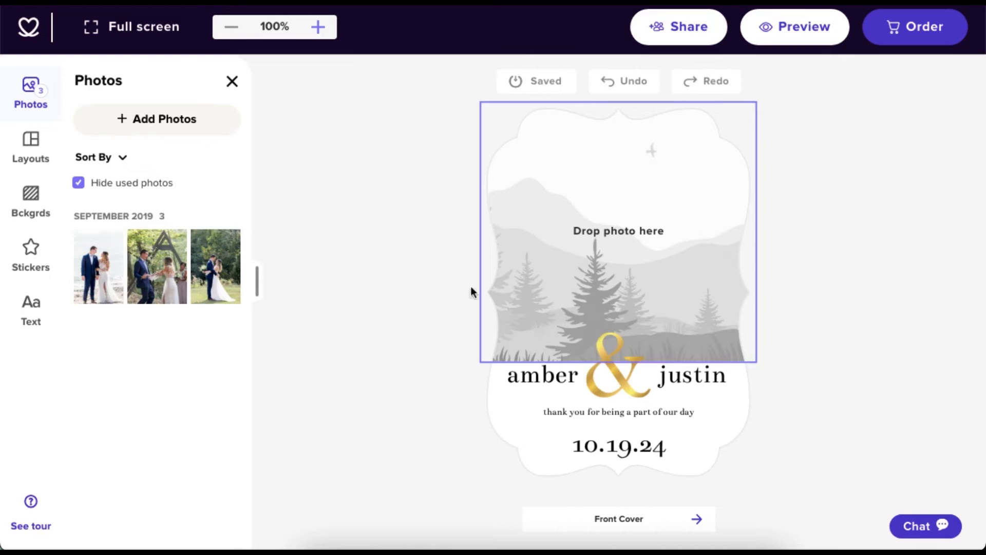
Place the beach couple photo into the cover's 'Drop photo here' frame and select it.
mouse_move(106, 266)
left_click_drag(106, 266, 604, 227)
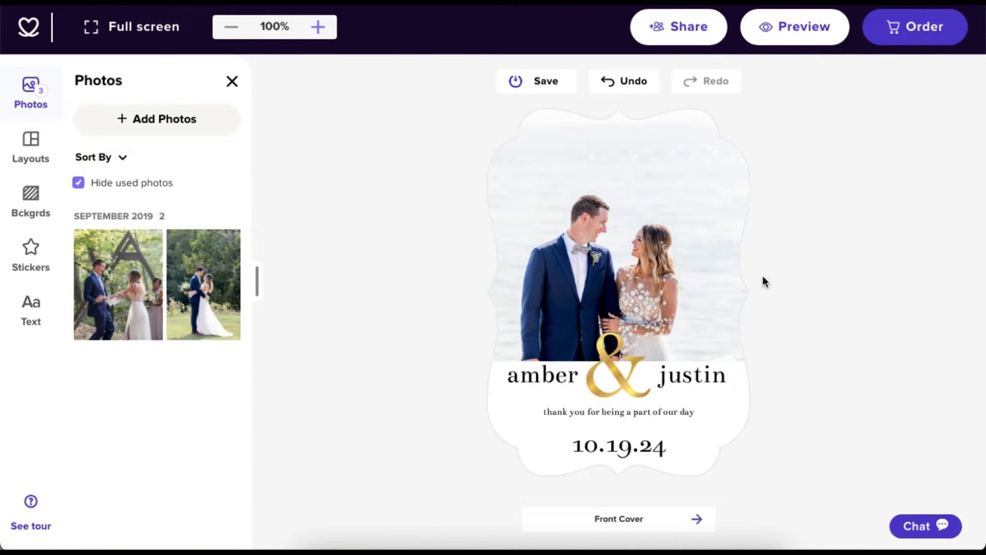
left_click(617, 264)
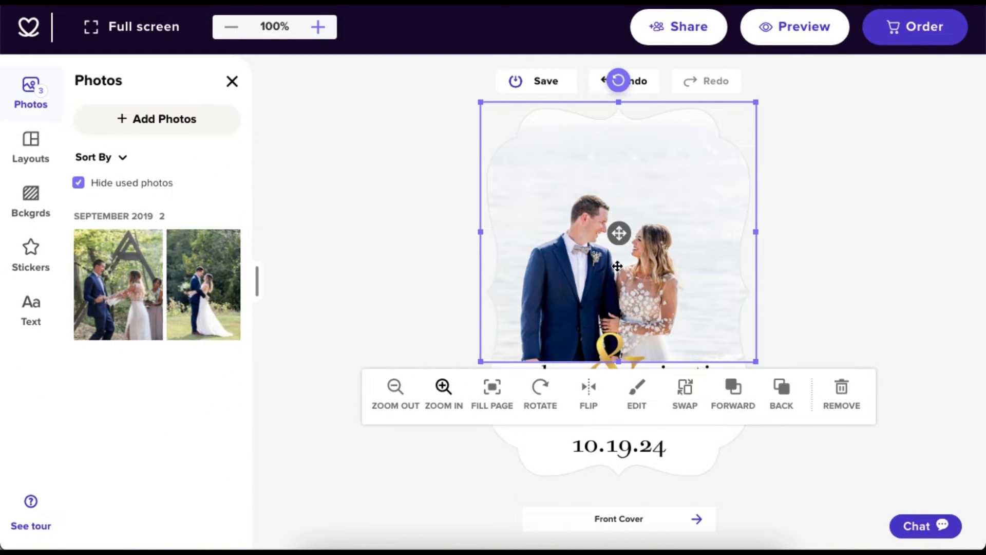
Zoom the beach photo in and out until the whole couple shows in the frame.
left_click(443, 387)
left_click(443, 388)
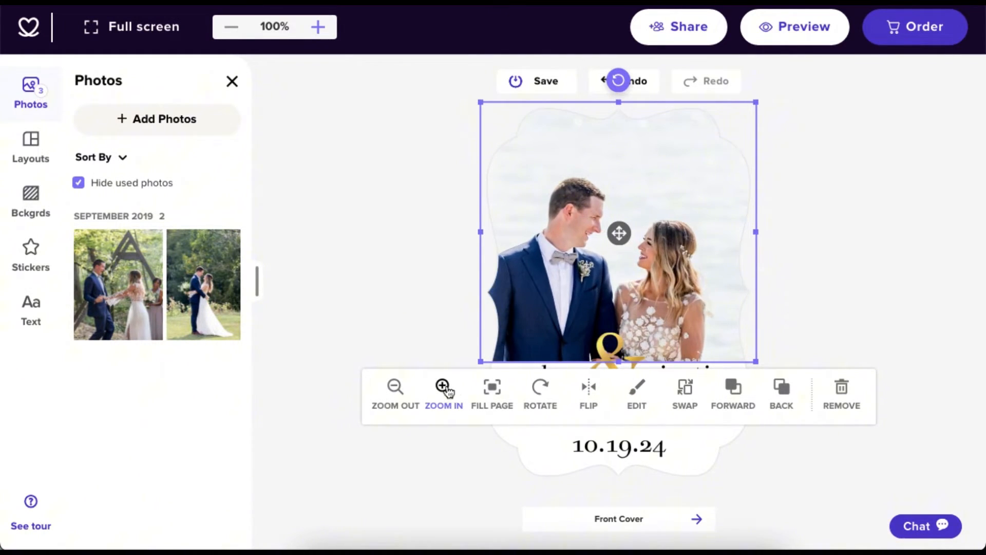
left_click(395, 390)
left_click(394, 390)
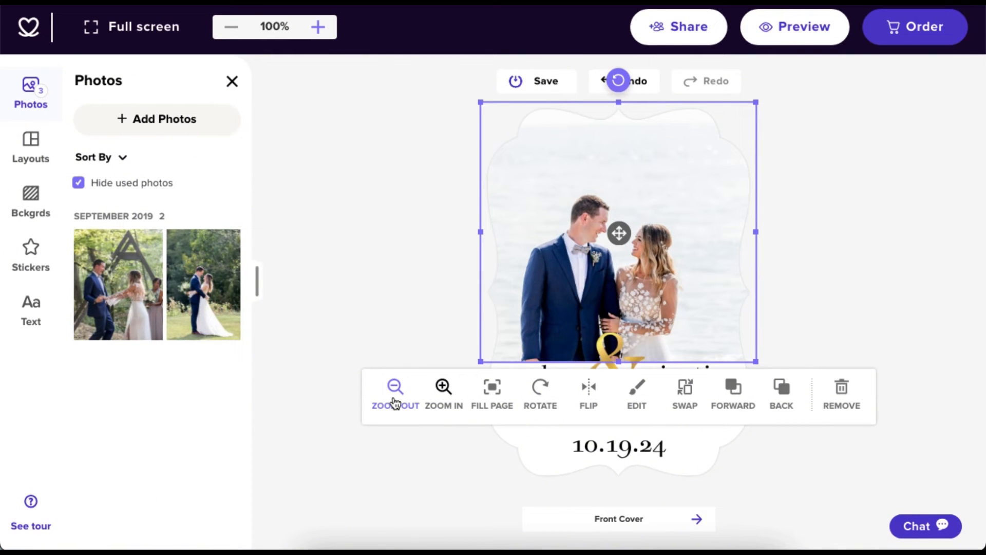
left_click(443, 390)
left_click(443, 390)
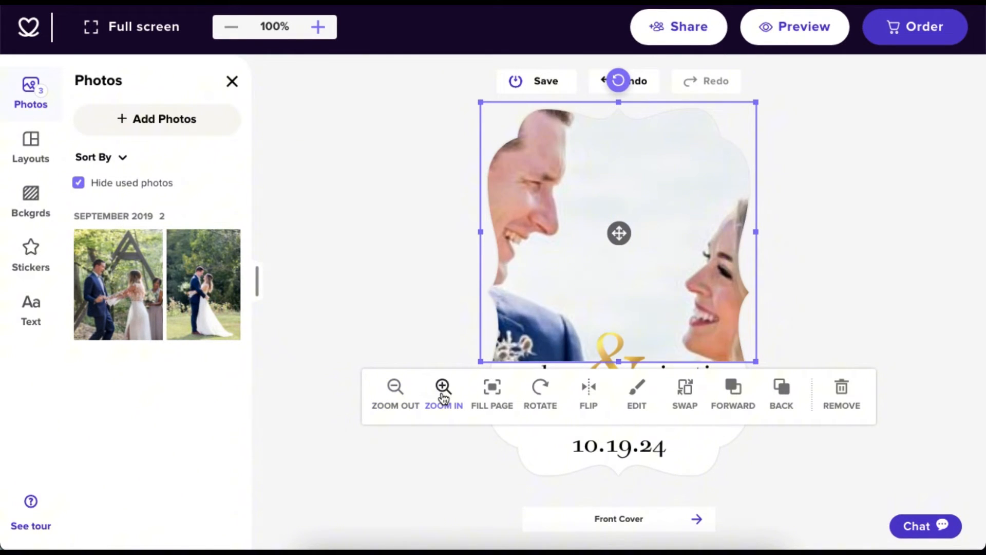
left_click(442, 390)
left_click(443, 393)
left_click(442, 395)
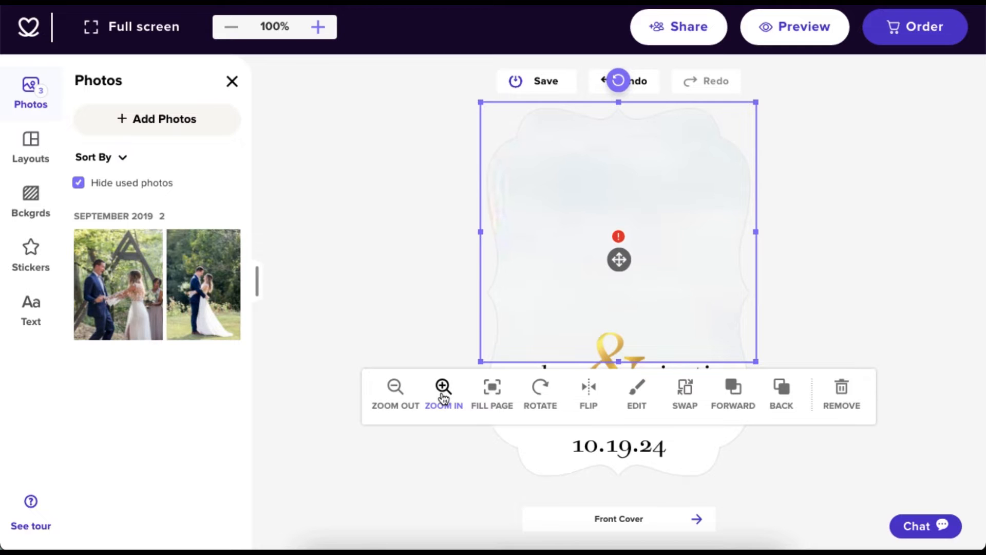
left_click(406, 401)
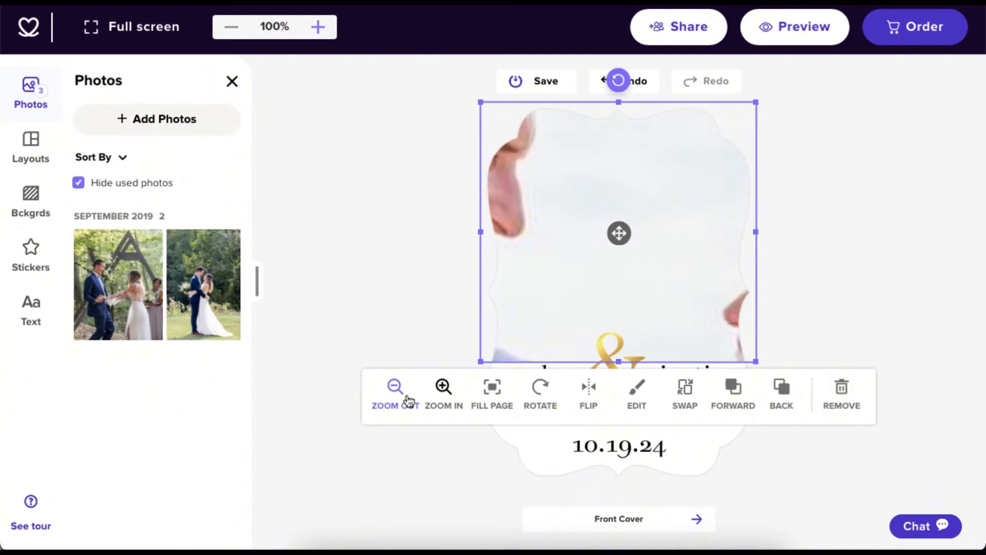
left_click(408, 401)
left_click(409, 400)
left_click(408, 400)
left_click(408, 399)
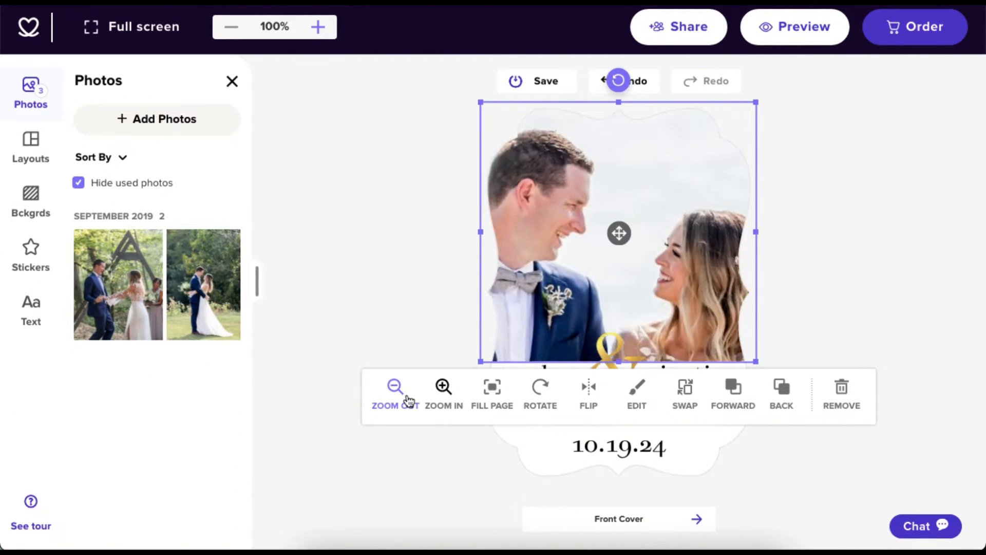
left_click(408, 400)
Try Fill Page, rotation and a mirror flip, leaving the photo upright and unflipped.
left_click(494, 399)
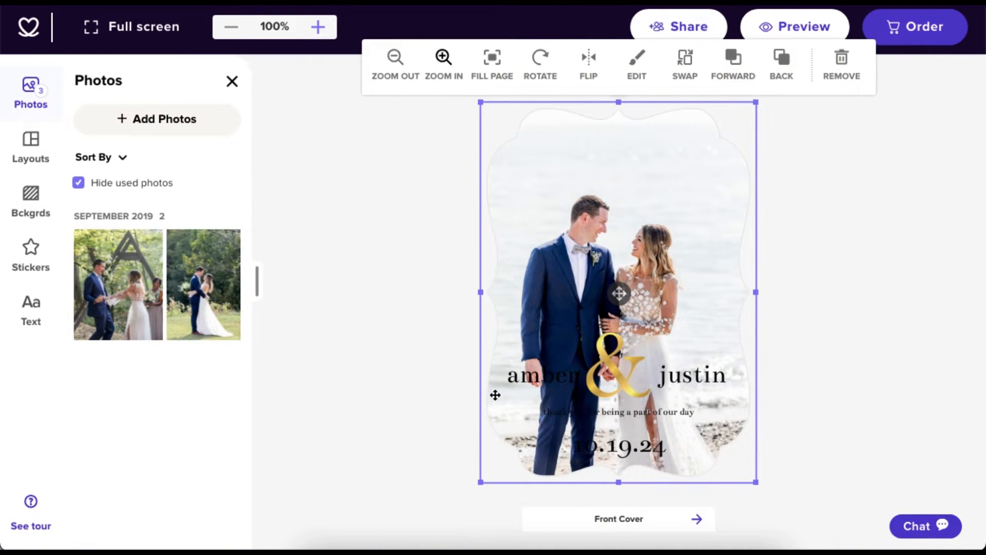
left_click(540, 389)
left_click(538, 390)
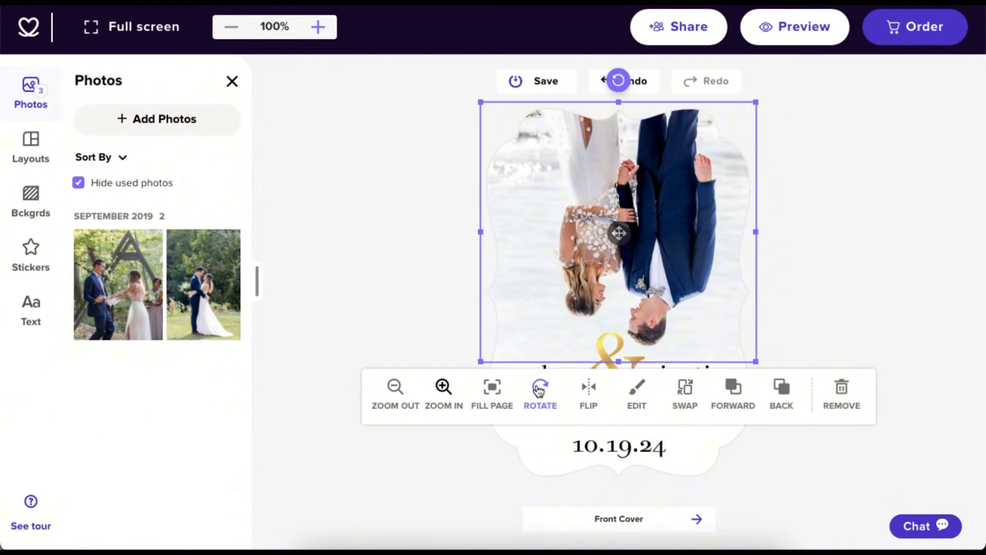
left_click(538, 391)
left_click(539, 391)
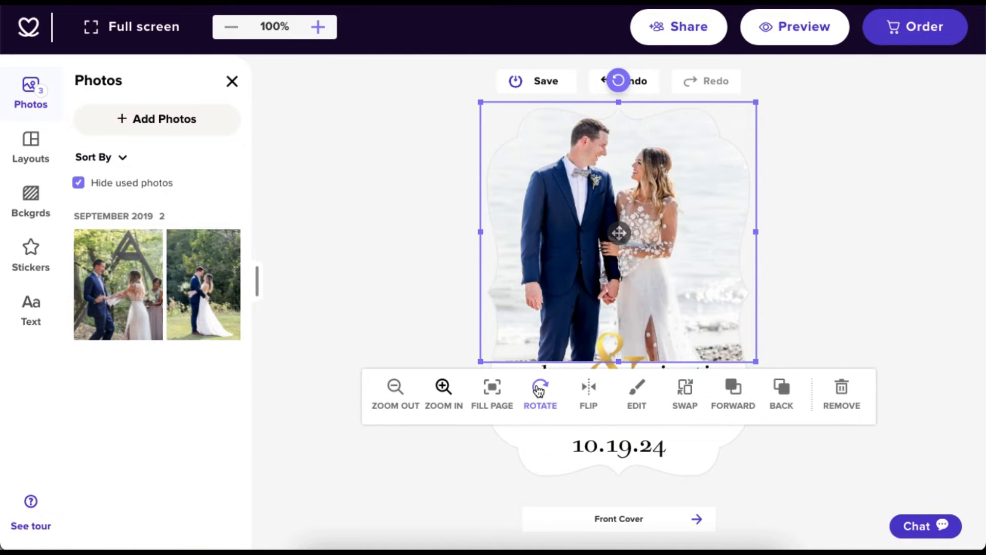
left_click(593, 396)
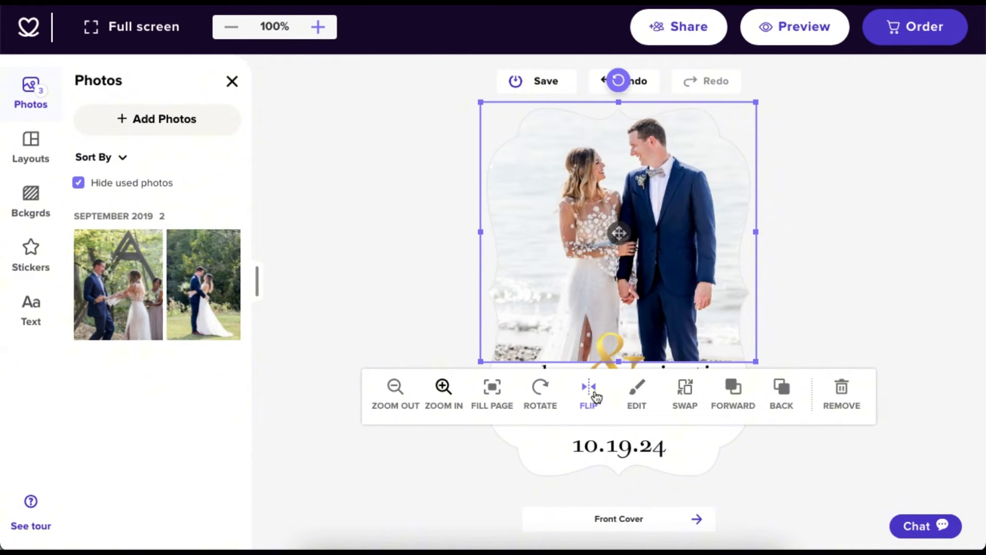
left_click(595, 395)
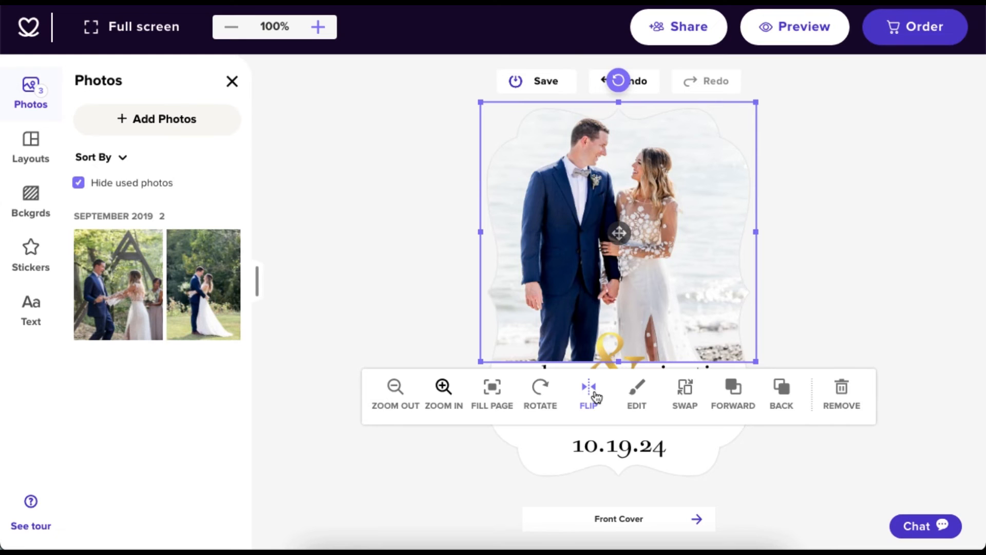
left_click(638, 396)
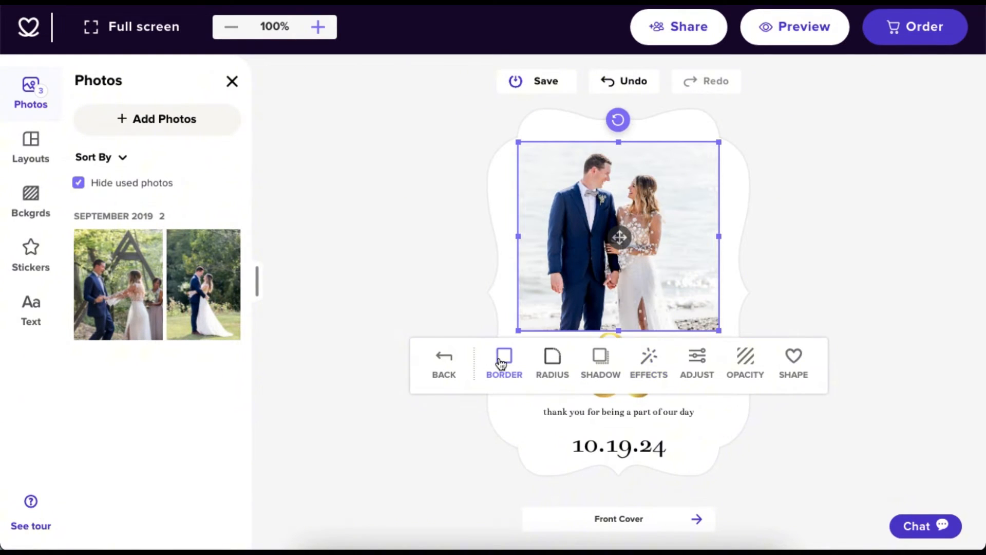
Give the photo a width-6 border and drop shadow, then try sepia and black-and-white.
left_click(501, 362)
left_click_drag(452, 358, 475, 362)
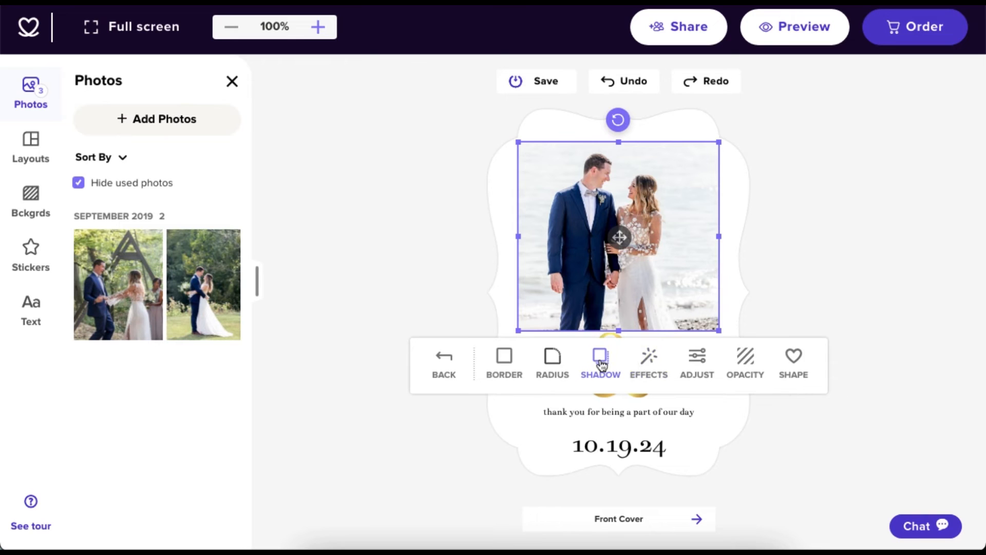
left_click(599, 362)
left_click(458, 306)
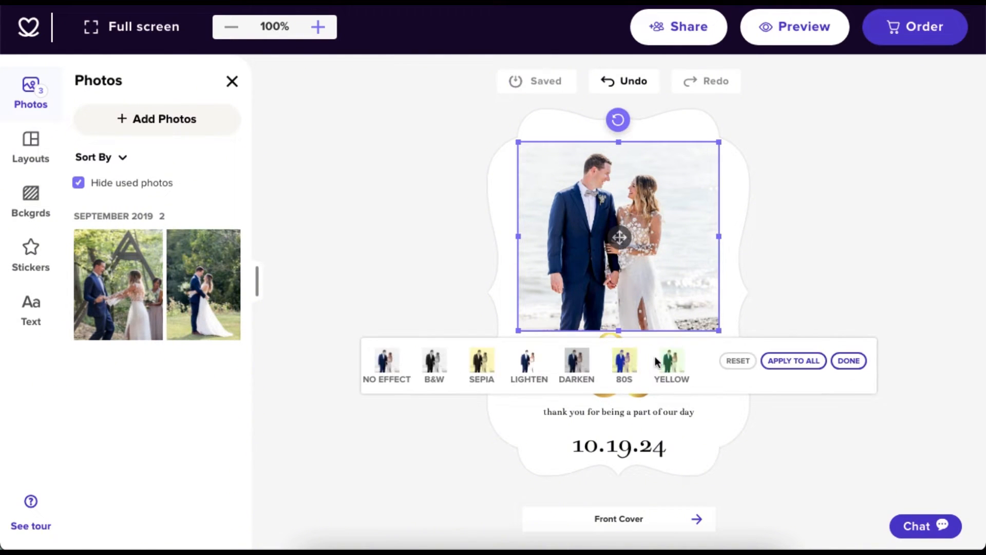
left_click(485, 364)
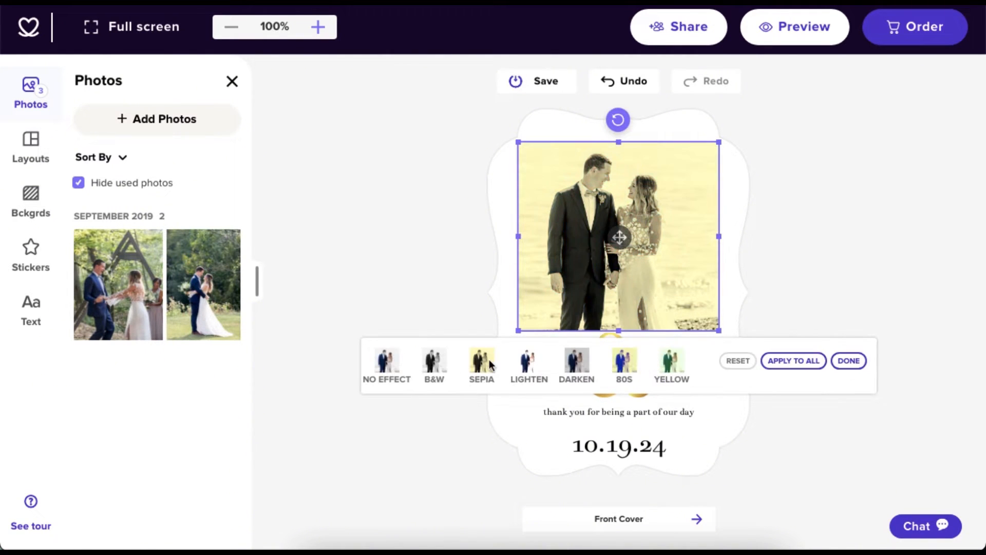
left_click(437, 365)
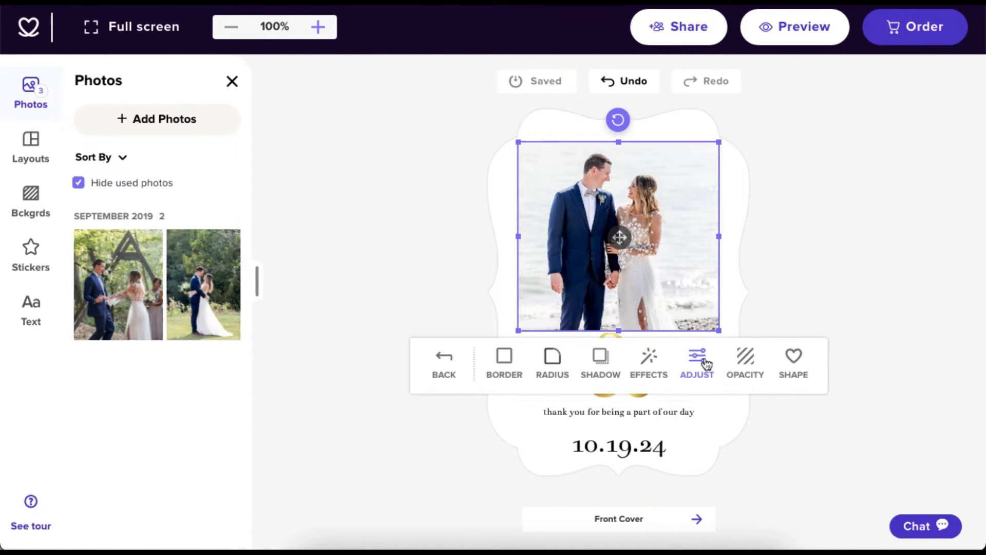
Set the photo's brightness to -16, contrast to 65 and opacity to 33.
left_click(698, 359)
mouse_move(418, 358)
left_mouse_down()
mouse_move(460, 360)
mouse_move(411, 359)
left_mouse_up()
mouse_move(536, 358)
left_mouse_down()
mouse_move(502, 359)
mouse_move(536, 358)
left_mouse_up()
left_click_drag(656, 358, 685, 361)
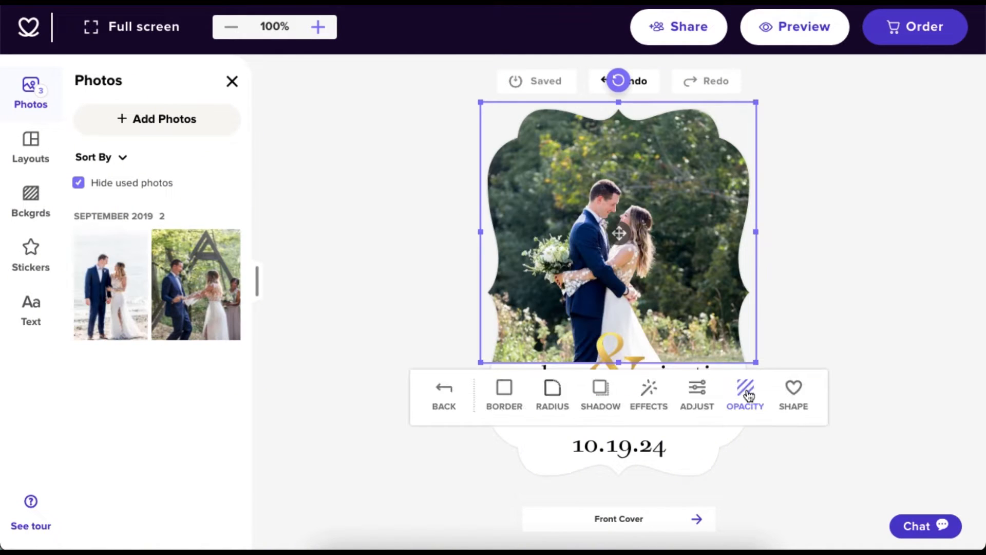
left_click(744, 391)
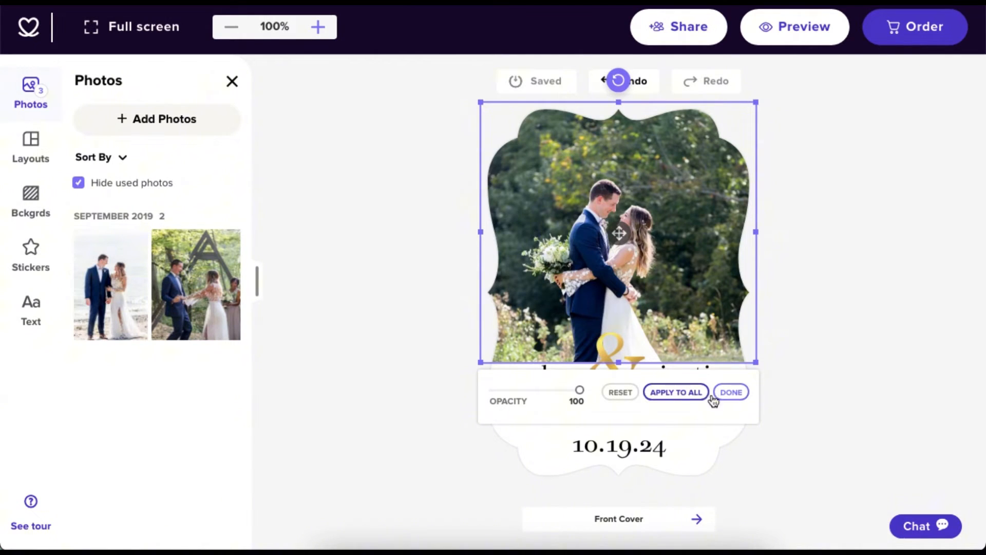
left_click_drag(580, 391, 518, 392)
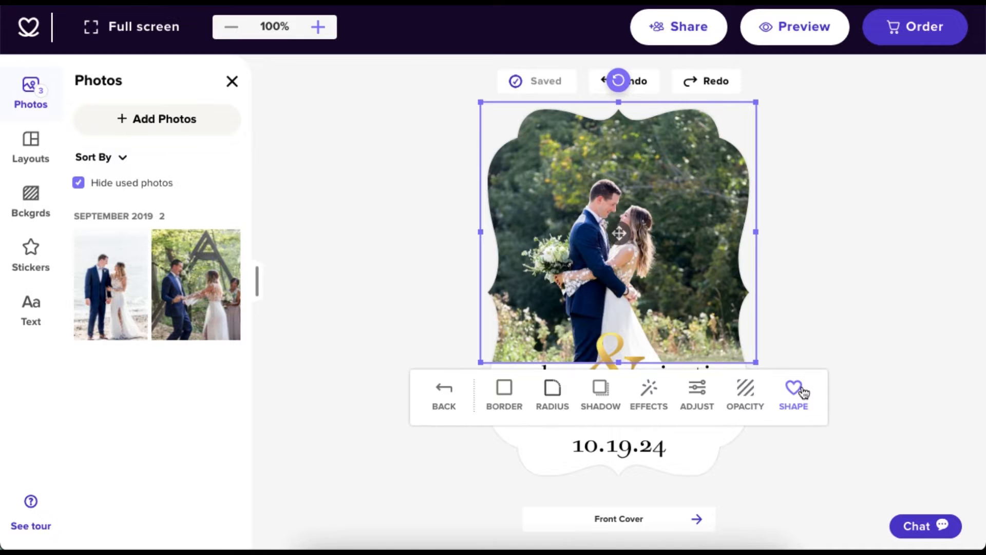
left_click(799, 393)
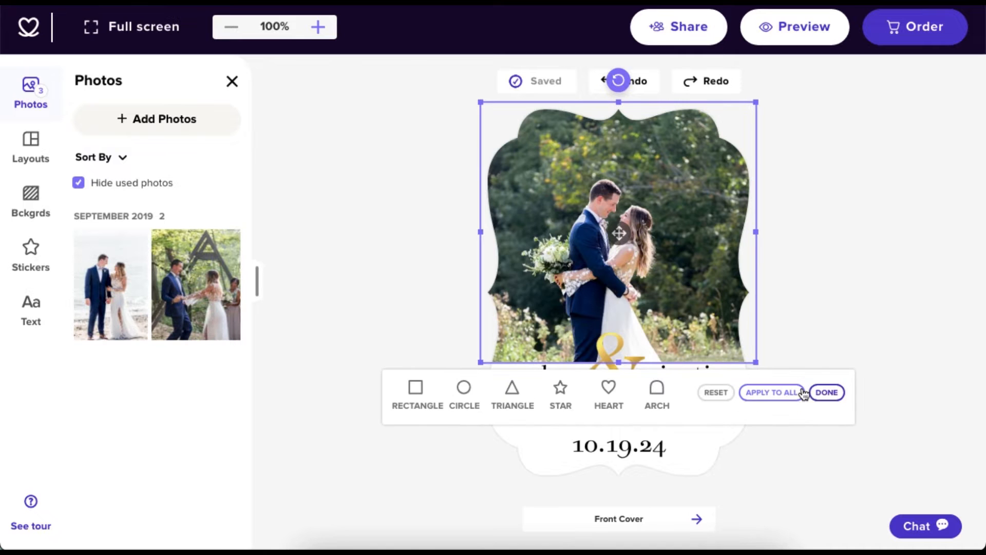
Clip the photo into a heart shape, then a triangle shape.
left_click(612, 394)
left_click(614, 398)
left_click(511, 400)
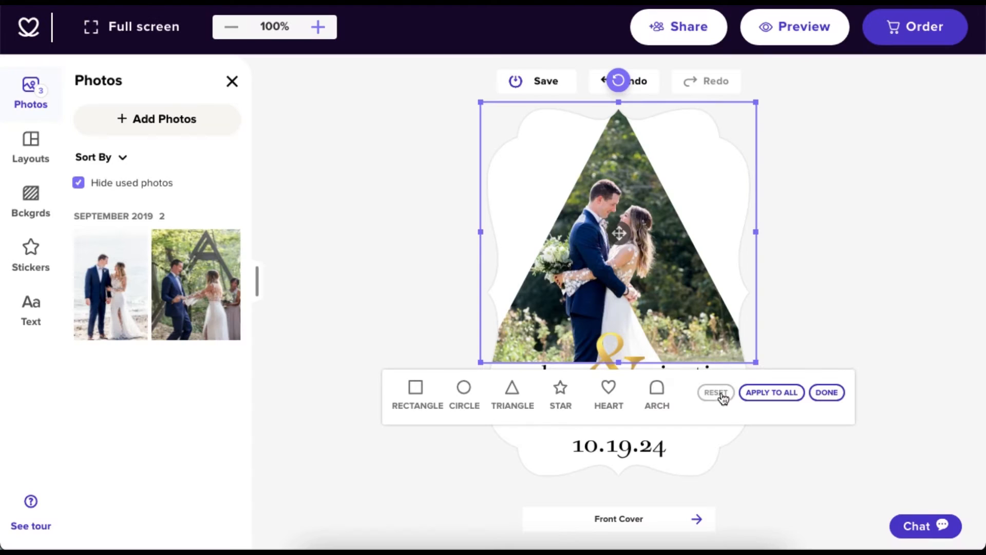
Restore the original frame shape and swap the main photo with the small beach photo.
left_click(716, 391)
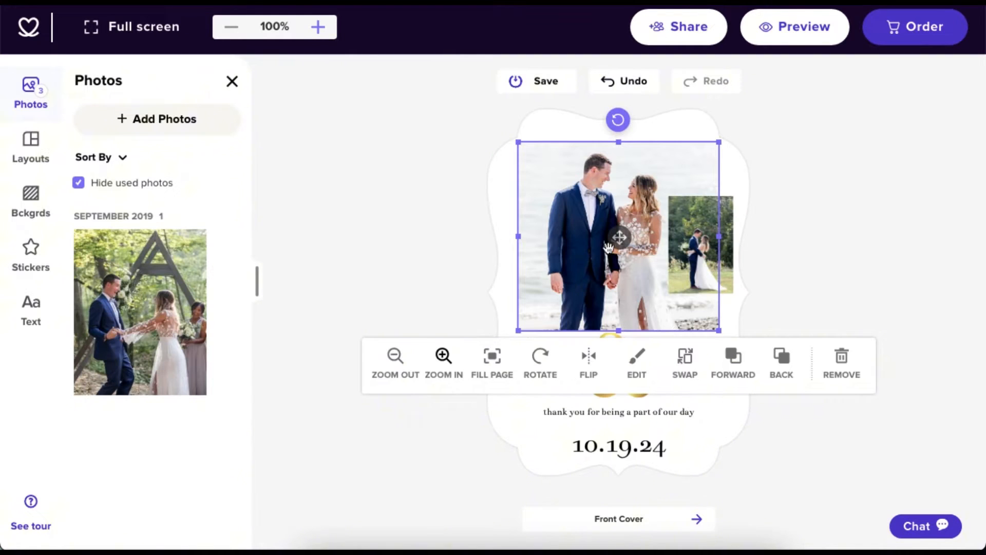
left_click(687, 363)
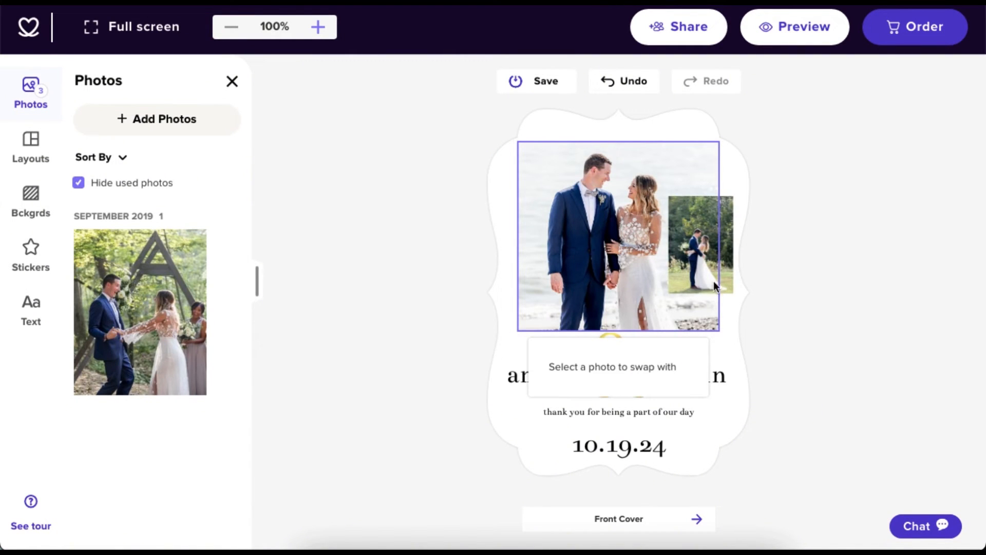
left_click(722, 259)
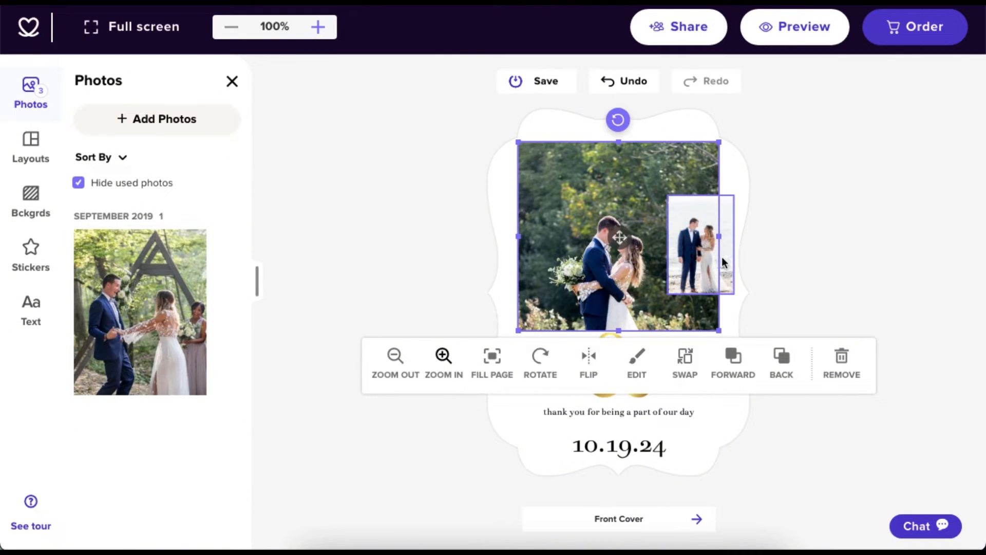
Send the small inset photo back and forward, then remove its photo and delete the slot.
left_click(722, 260)
left_click(863, 324)
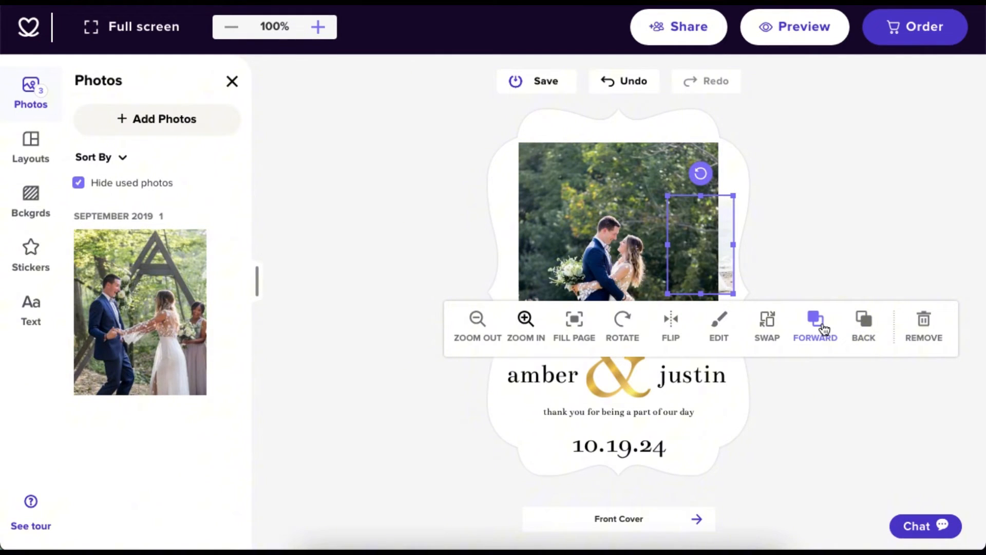
left_click(824, 328)
left_click(863, 325)
left_click(819, 326)
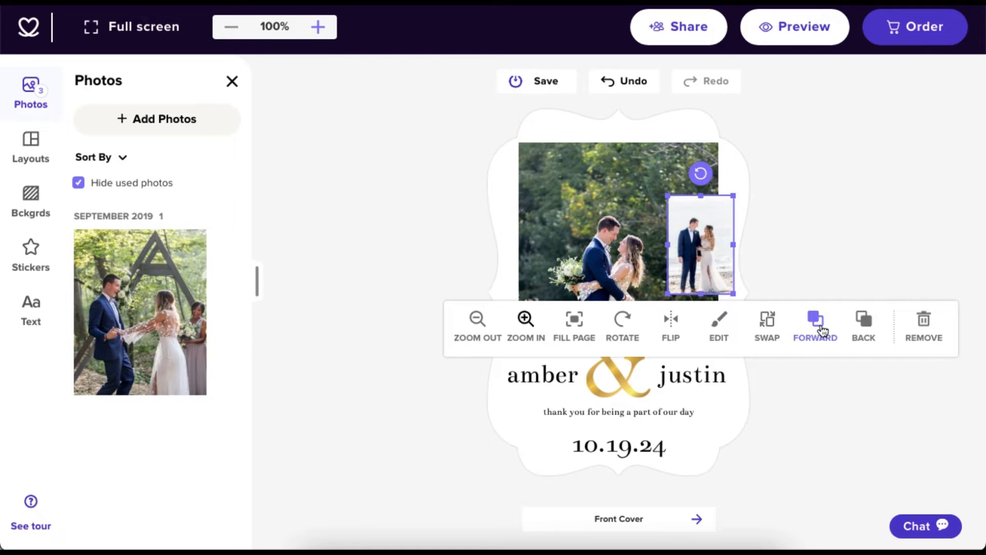
left_click(926, 324)
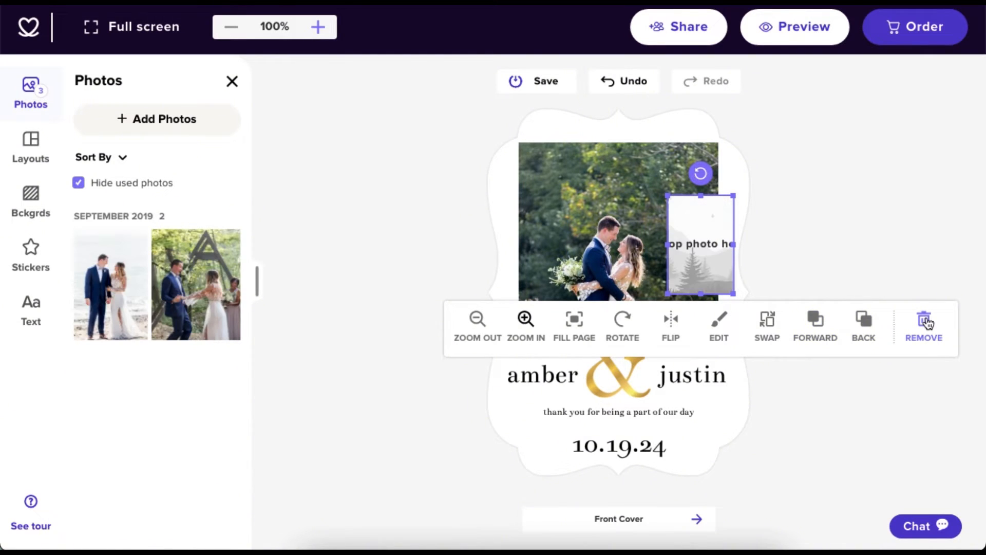
left_click(926, 323)
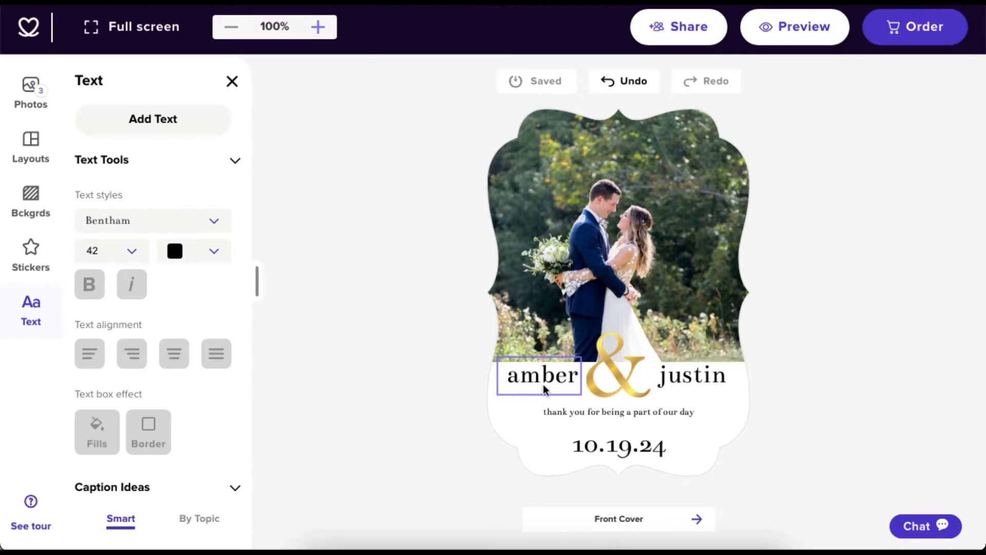
left_click(544, 388)
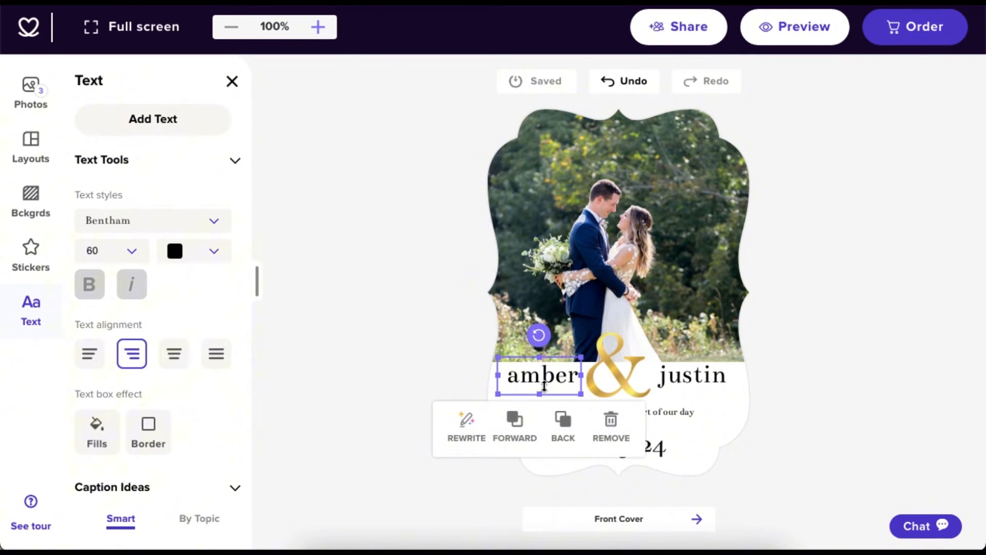
left_click(217, 229)
left_click(216, 226)
left_click(138, 257)
left_click(211, 252)
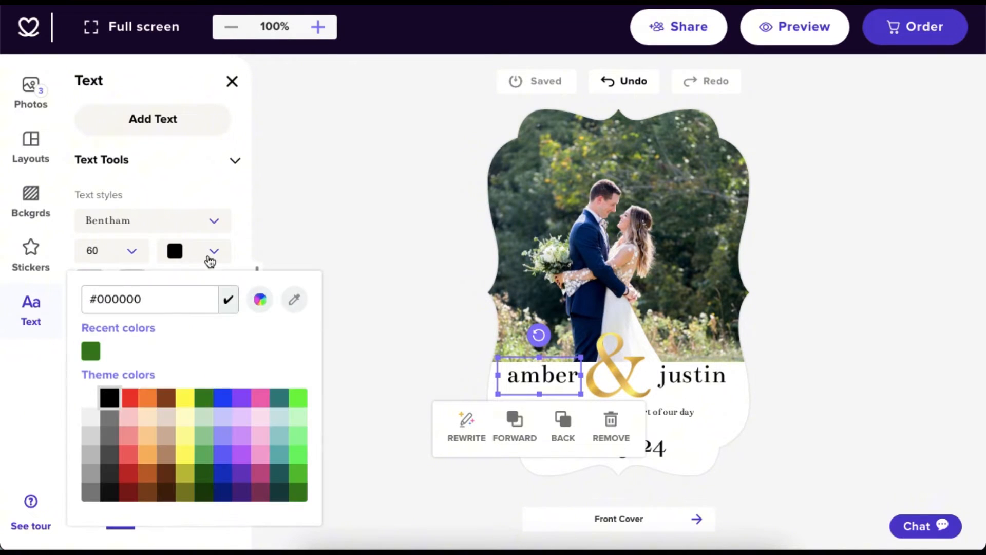
left_click(210, 259)
left_click(44, 314)
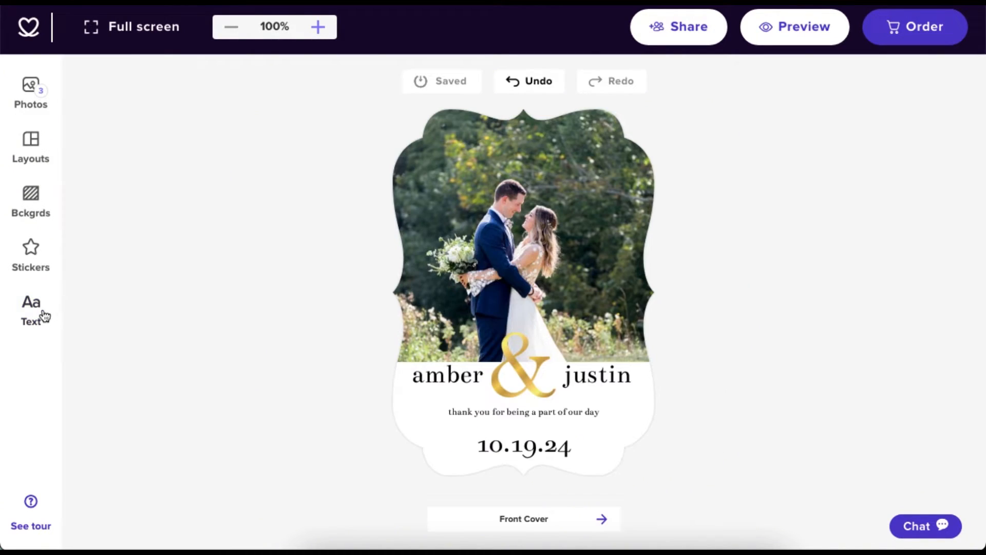
left_click(44, 315)
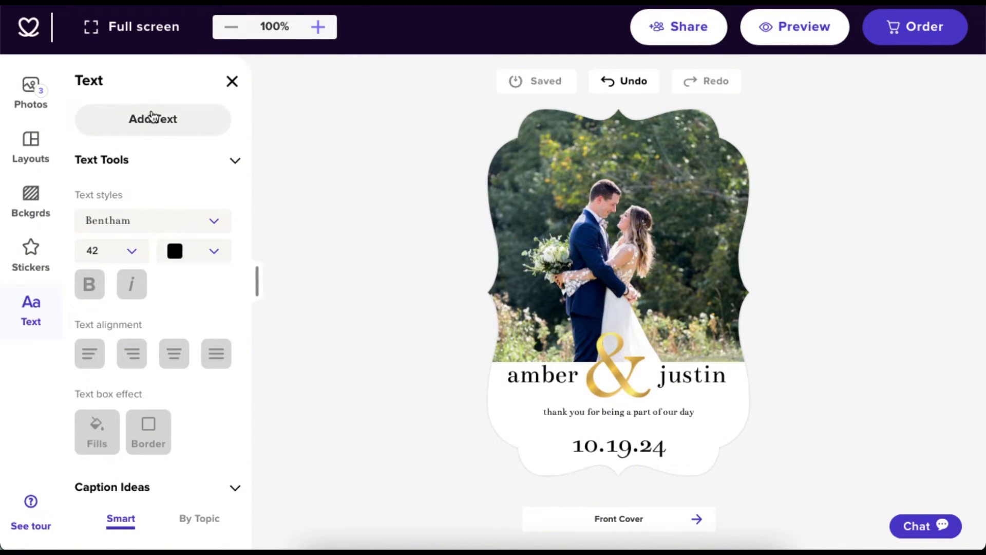
Add a '2024' text box on the photo and move it up and to the right.
left_click_drag(151, 117, 517, 160)
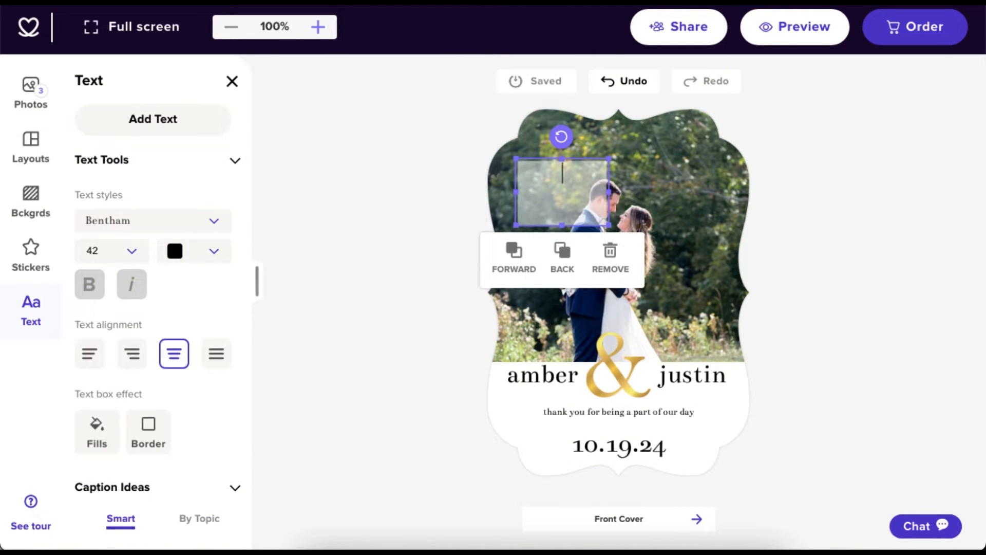
type("2024")
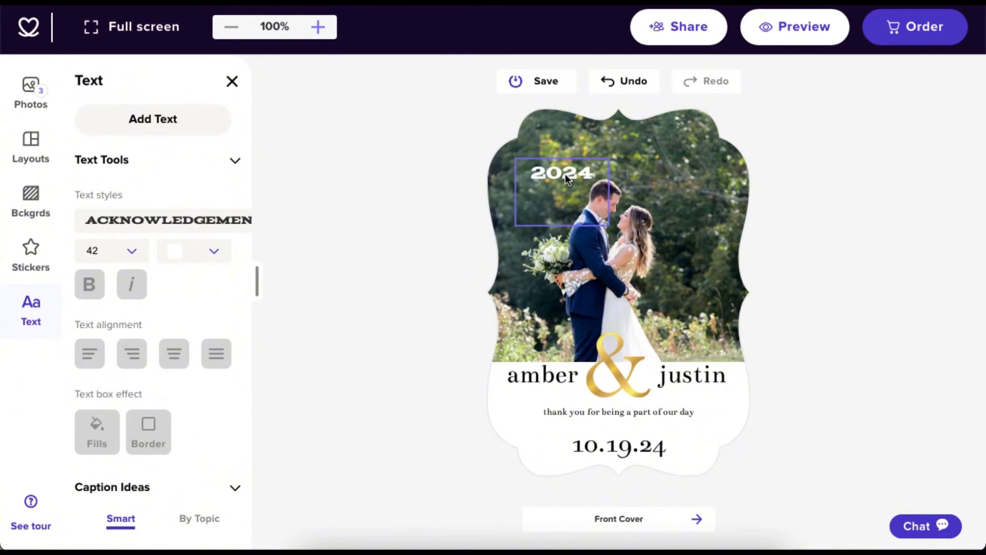
left_click(566, 175)
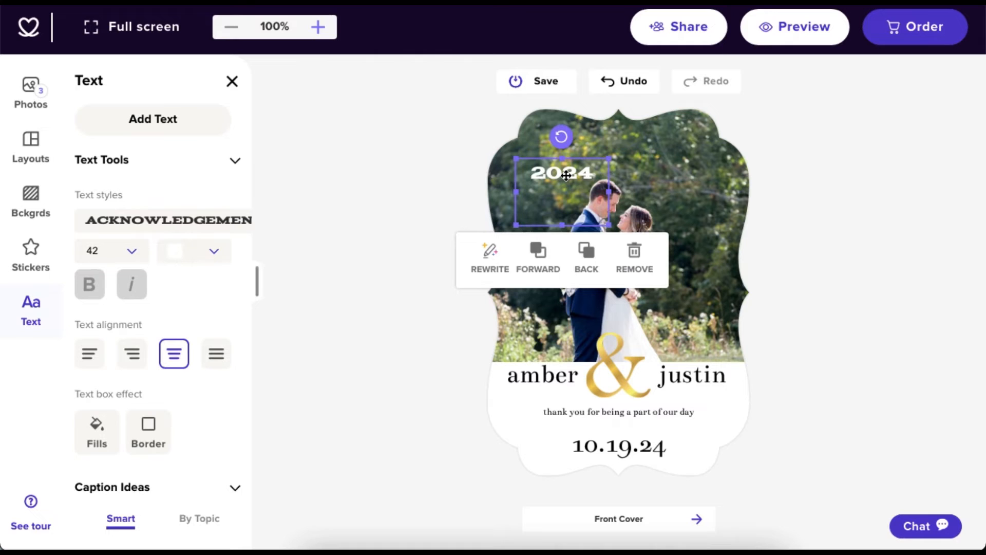
left_click_drag(566, 175, 626, 154)
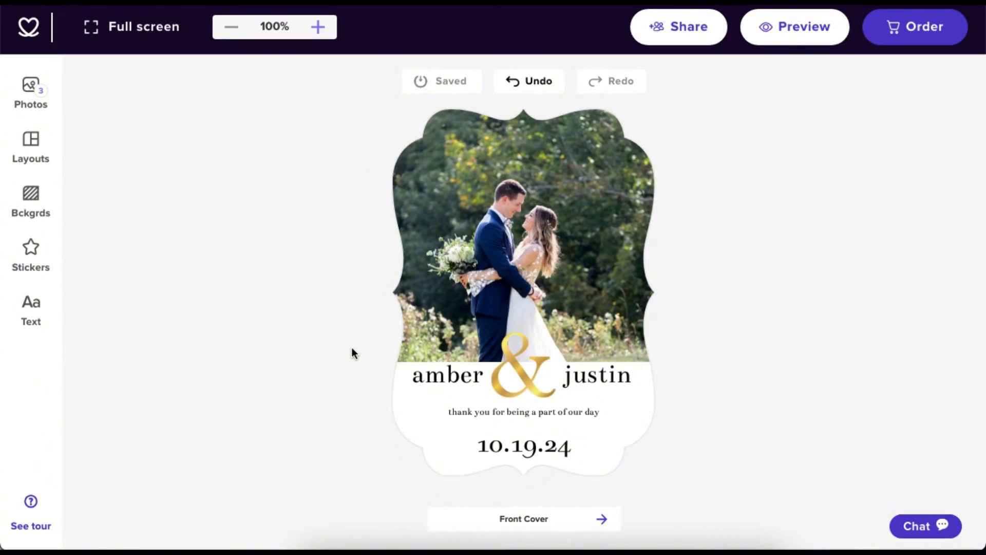
Browse uploaded and recommended backgrounds, then make the card background light yellow.
left_click(36, 205)
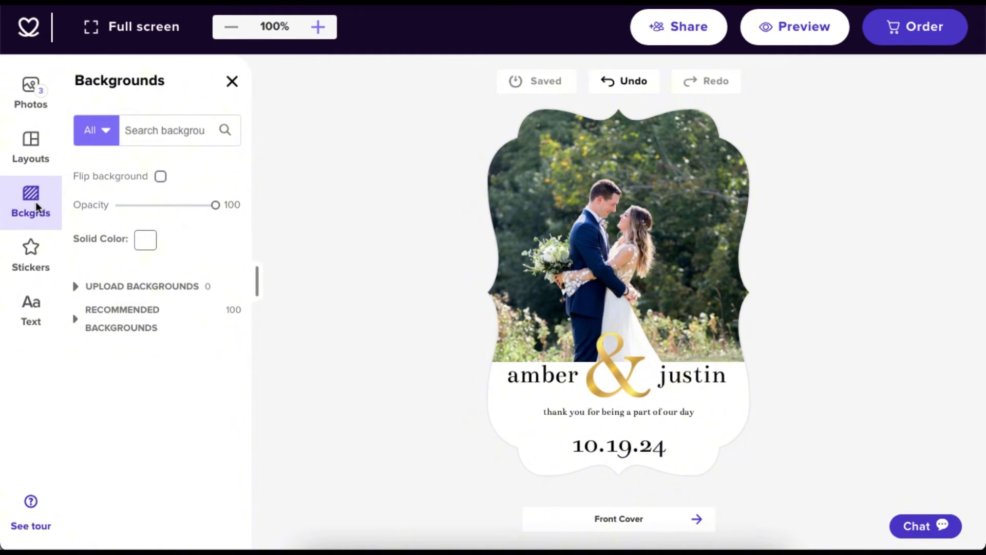
left_click(78, 287)
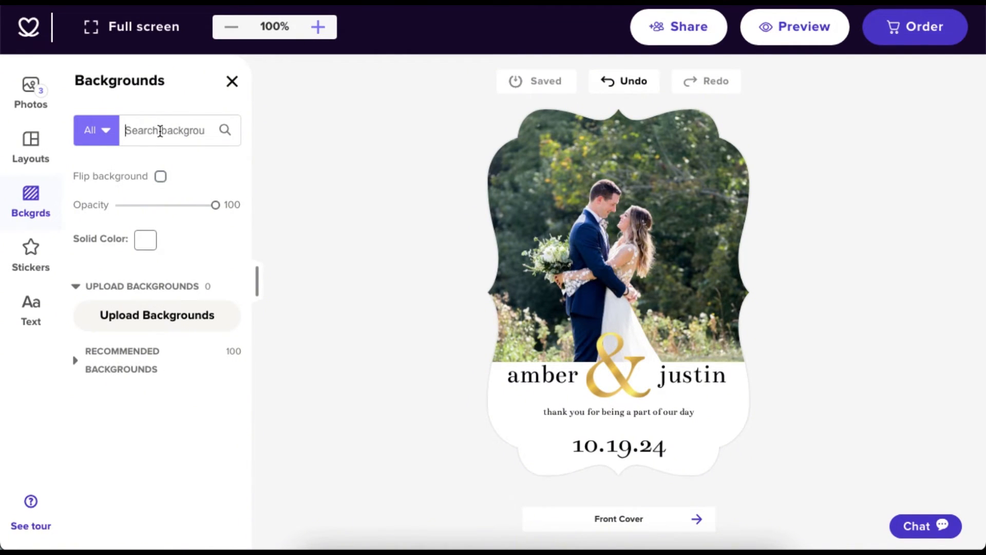
left_click(77, 361)
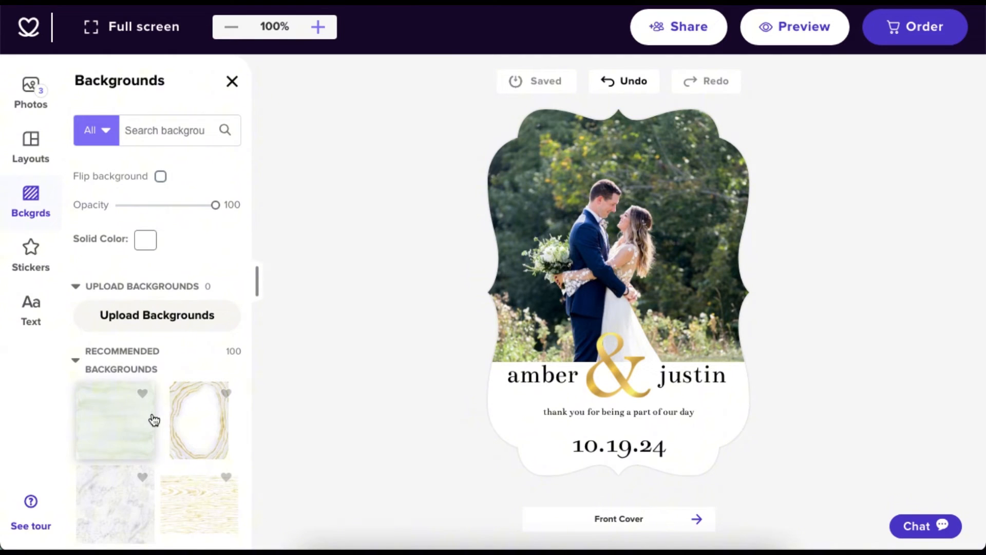
left_click(164, 359)
left_click(146, 241)
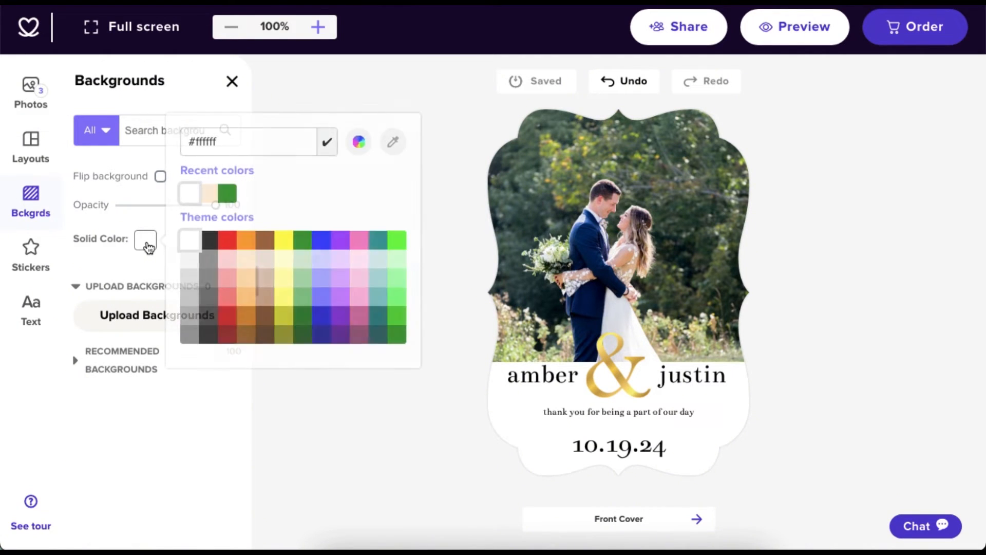
left_click(289, 286)
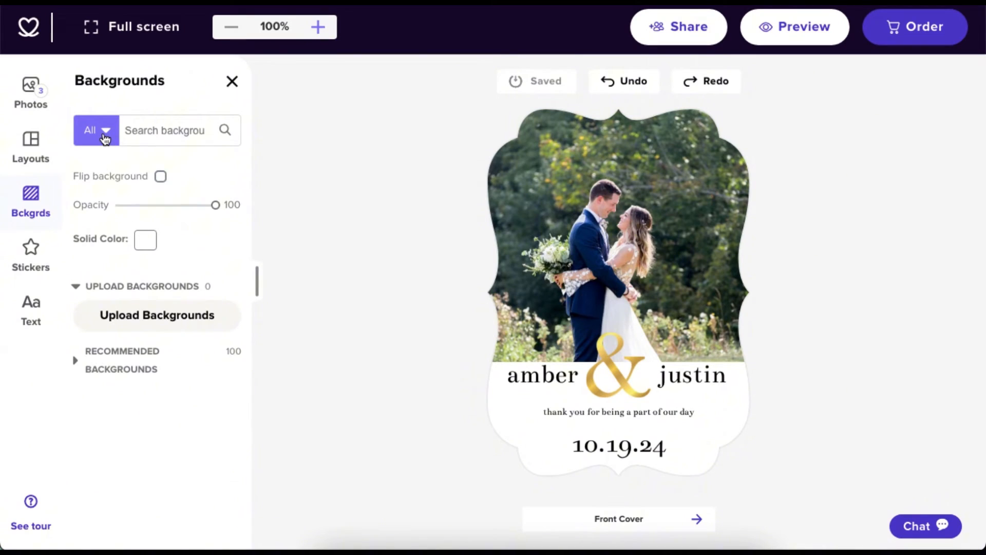
Expand and collapse the background style, type and theme category filters.
left_click(105, 138)
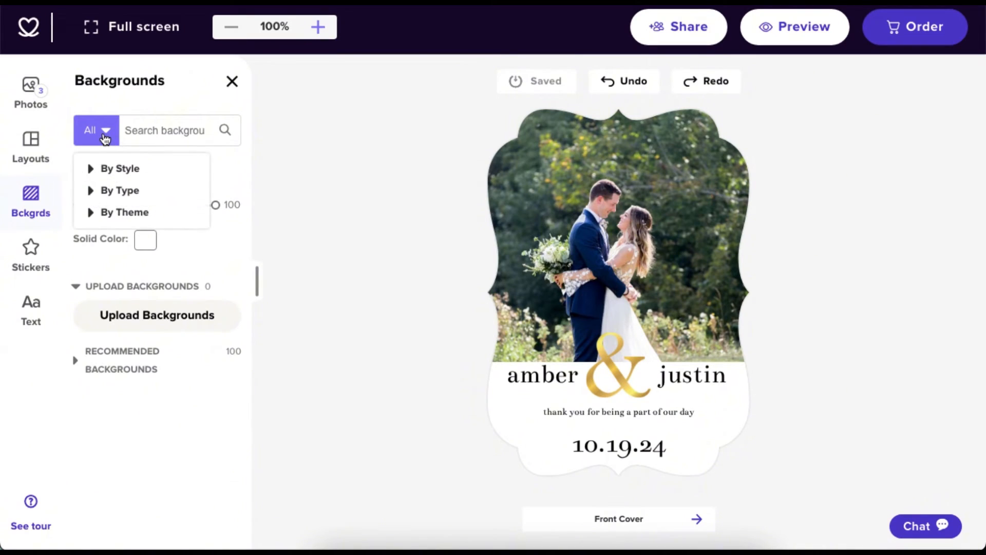
left_click(91, 171)
left_click(91, 173)
left_click(90, 191)
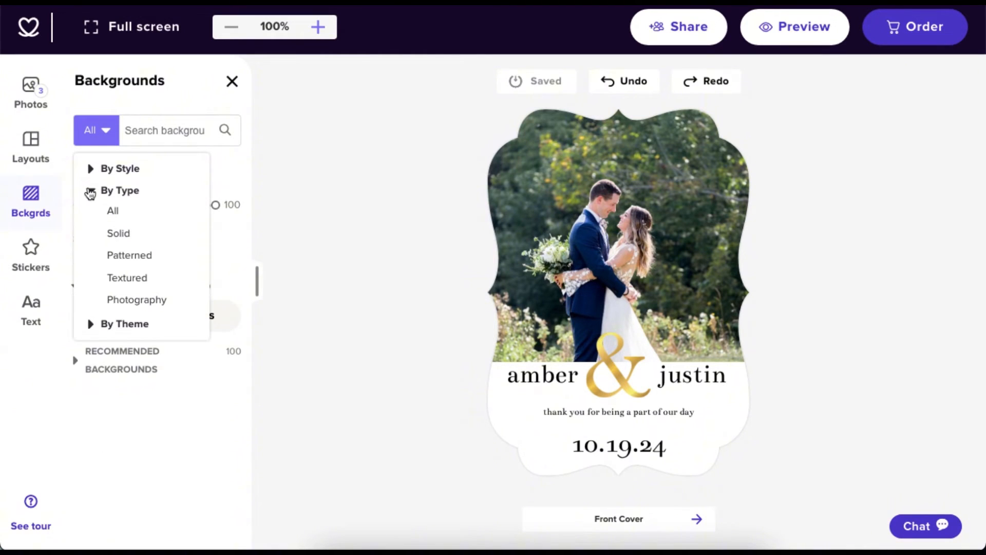
left_click(91, 191)
left_click(90, 213)
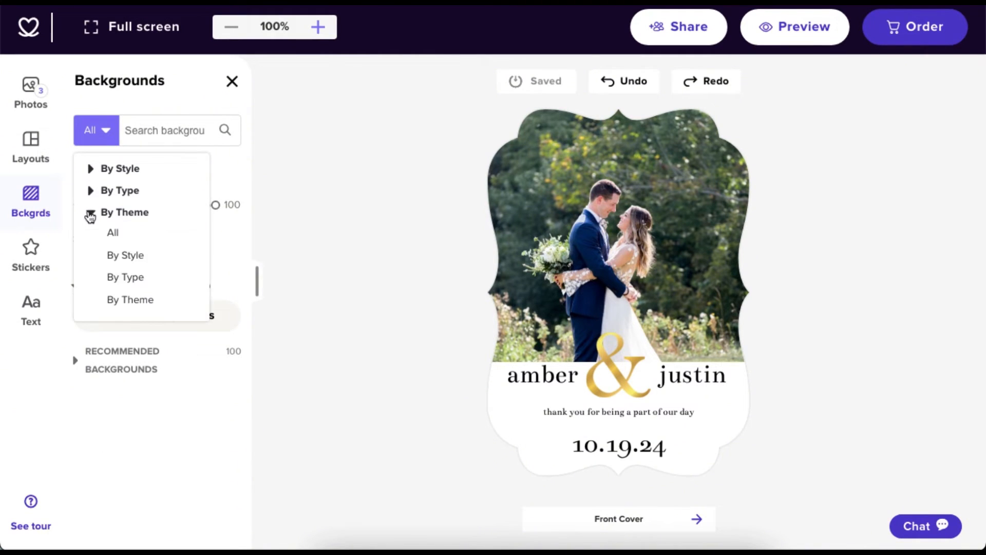
Search 'red' backgrounds, try gold agate and gold wood grain, then begin a custom background upload.
left_click(159, 130)
type("red")
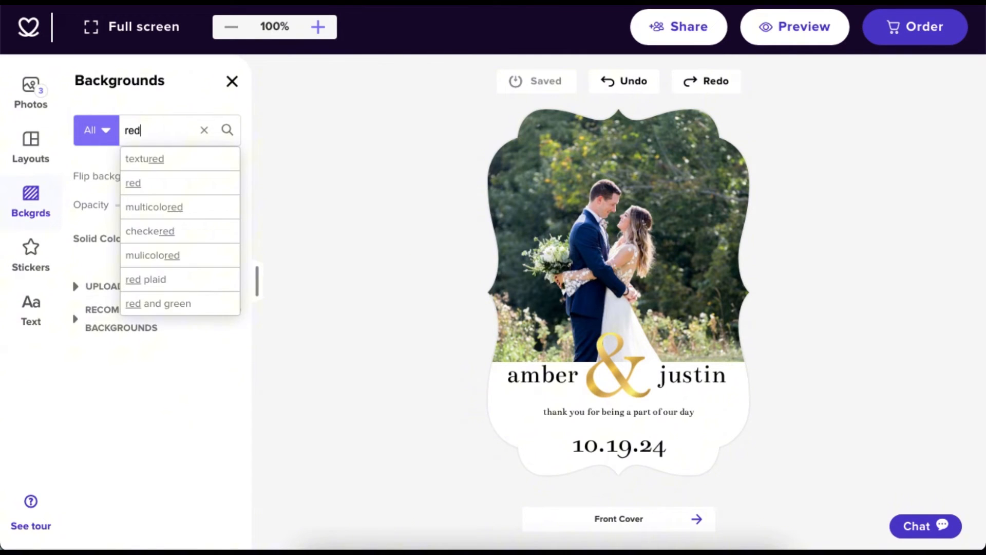
key("Return")
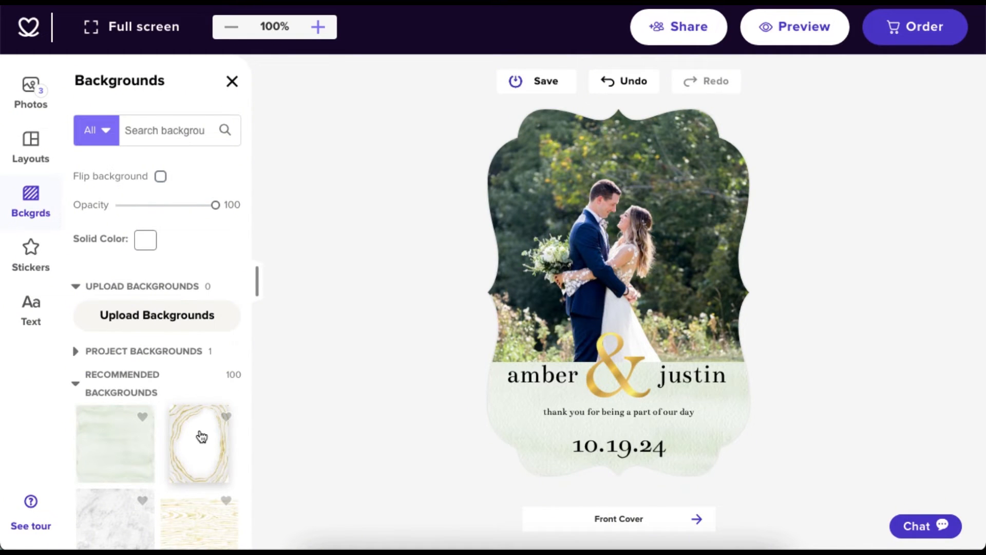
left_click(201, 436)
left_click(195, 524)
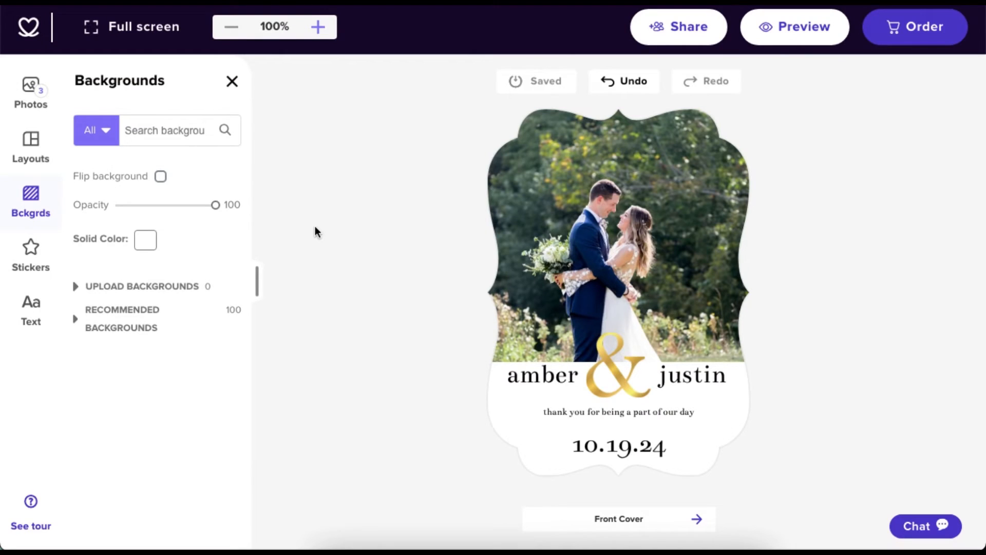
left_click(77, 286)
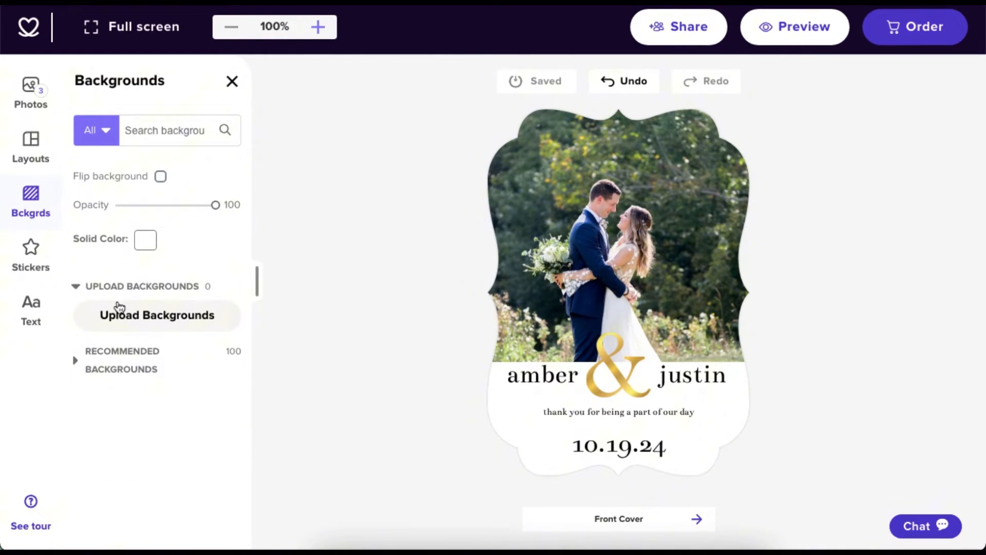
left_click(154, 321)
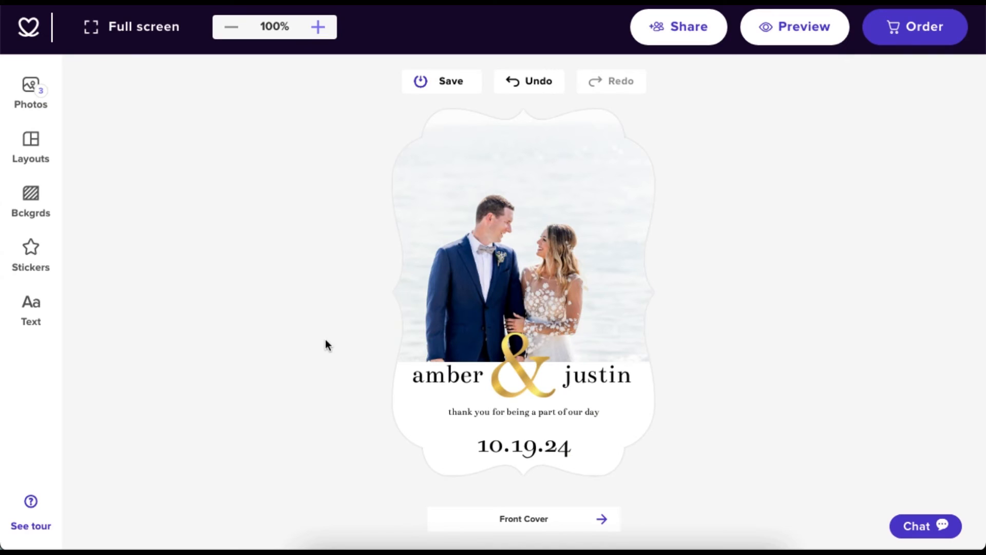
Browse the uploaded, theme and recommended sticker sections.
left_click(45, 266)
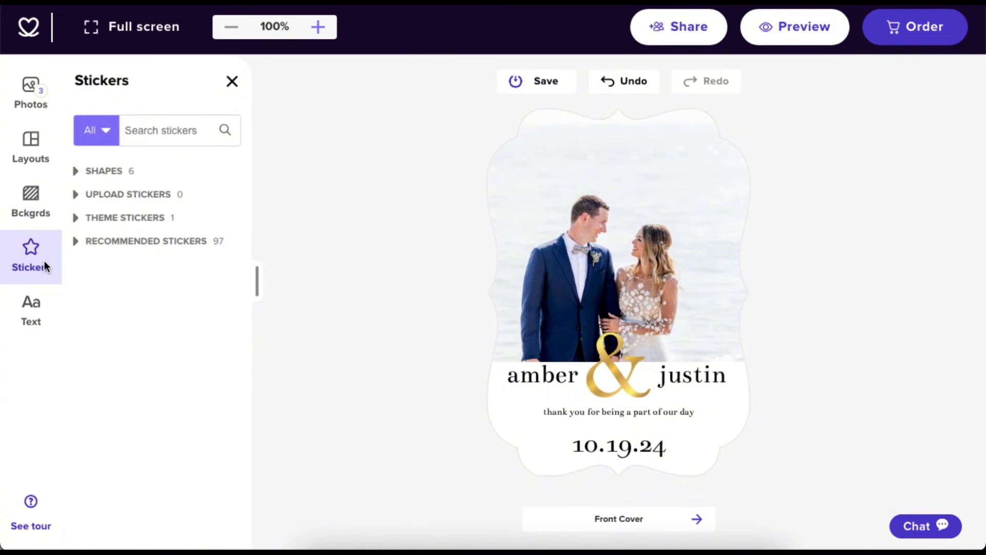
left_click(77, 200)
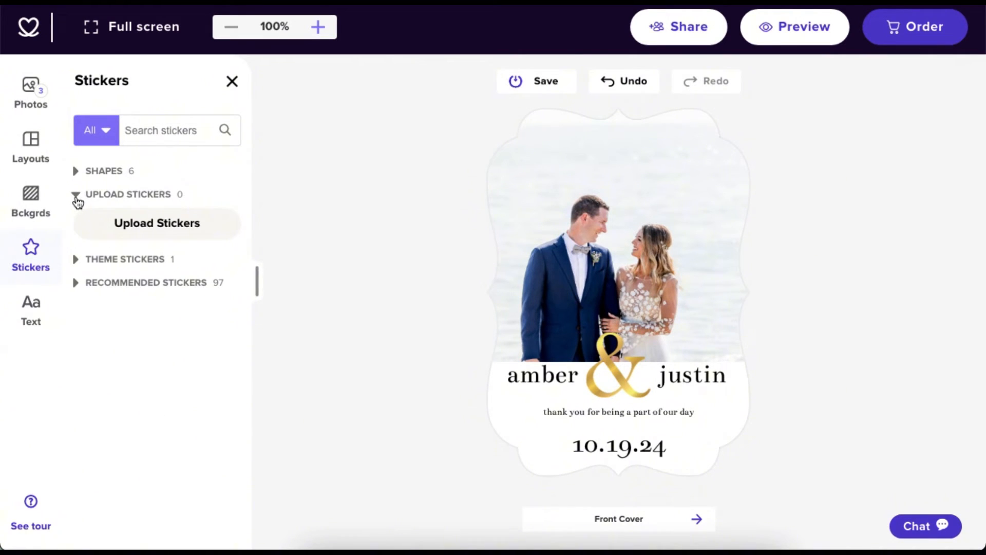
left_click(77, 200)
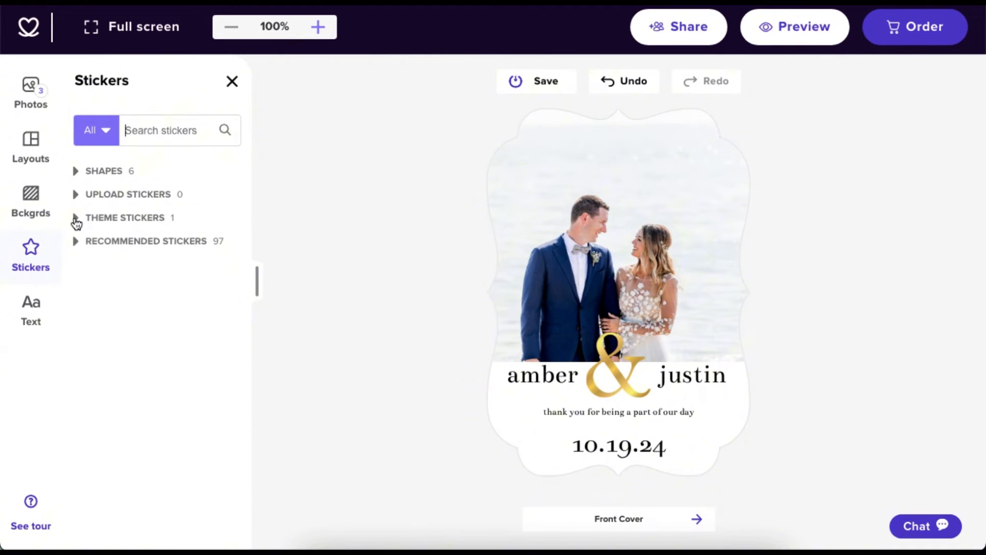
left_click(76, 220)
left_click(76, 220)
left_click(75, 241)
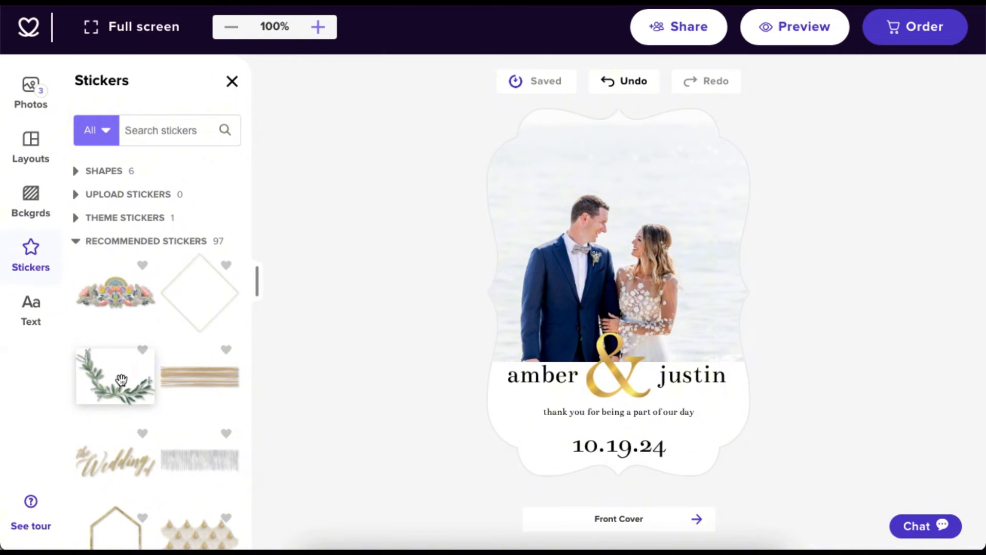
Place the leaf wreath sticker over the couple's heads and scale it down.
left_click_drag(121, 380, 389, 277)
left_click_drag(618, 183, 619, 184)
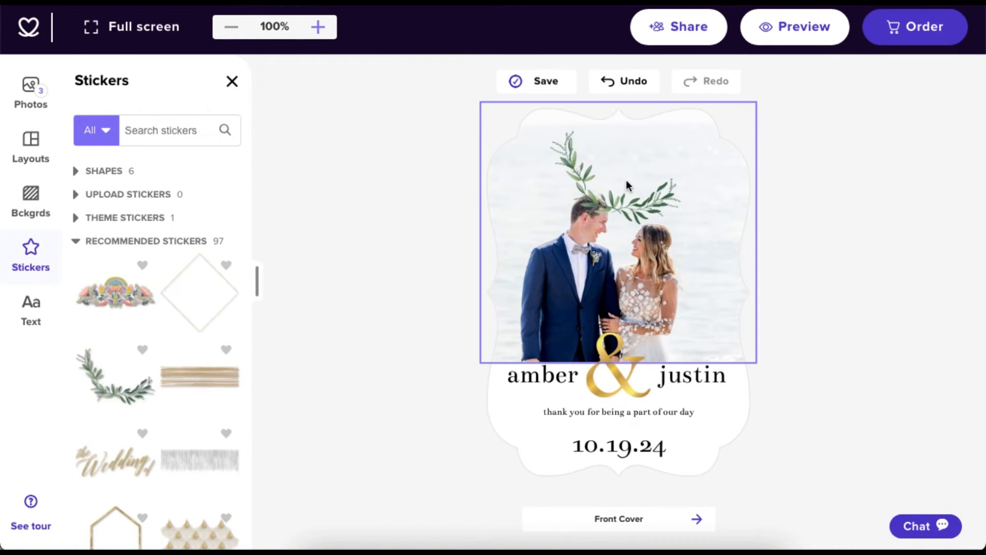
left_click_drag(737, 277, 672, 234)
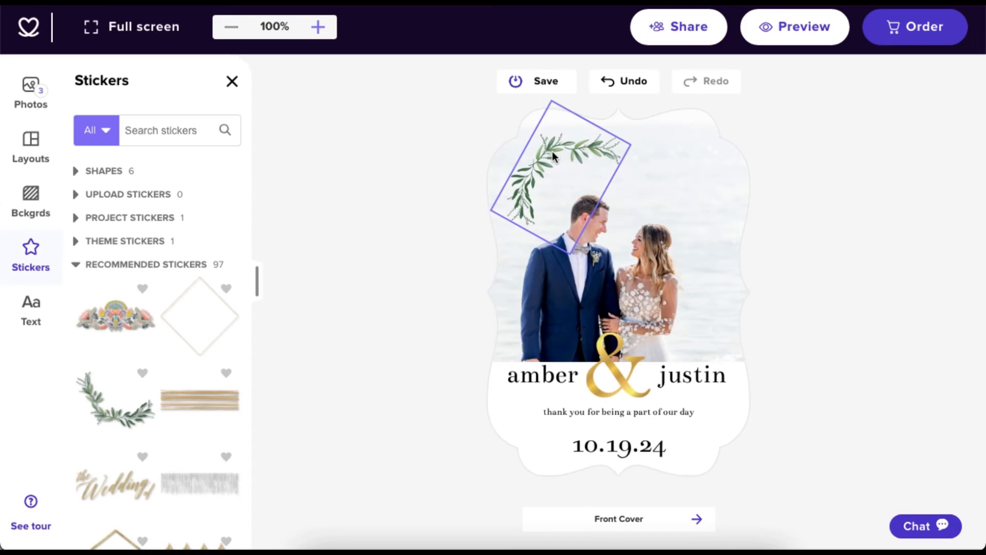
Flip the greenery sticker twice and recolour it pink, then a darker pink.
left_click(553, 153)
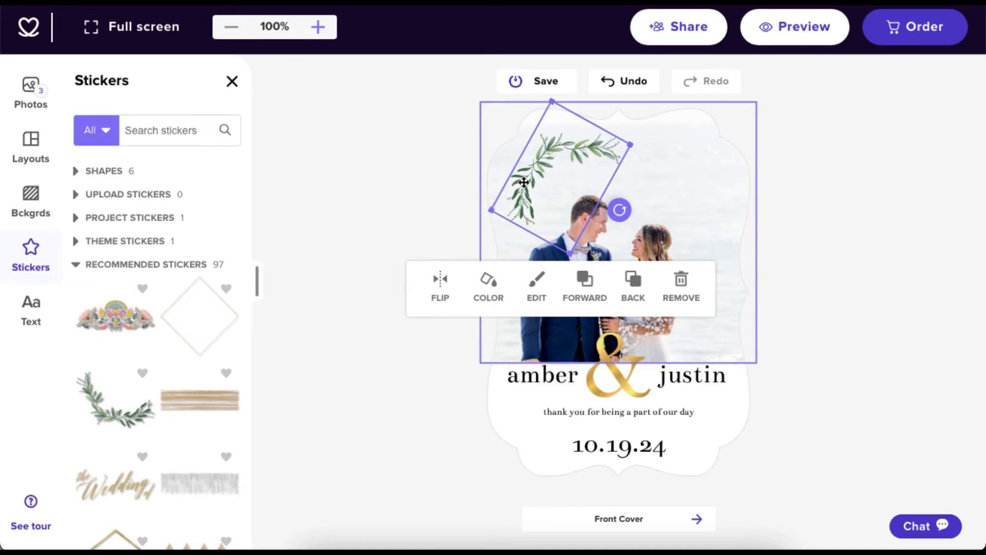
left_click(445, 291)
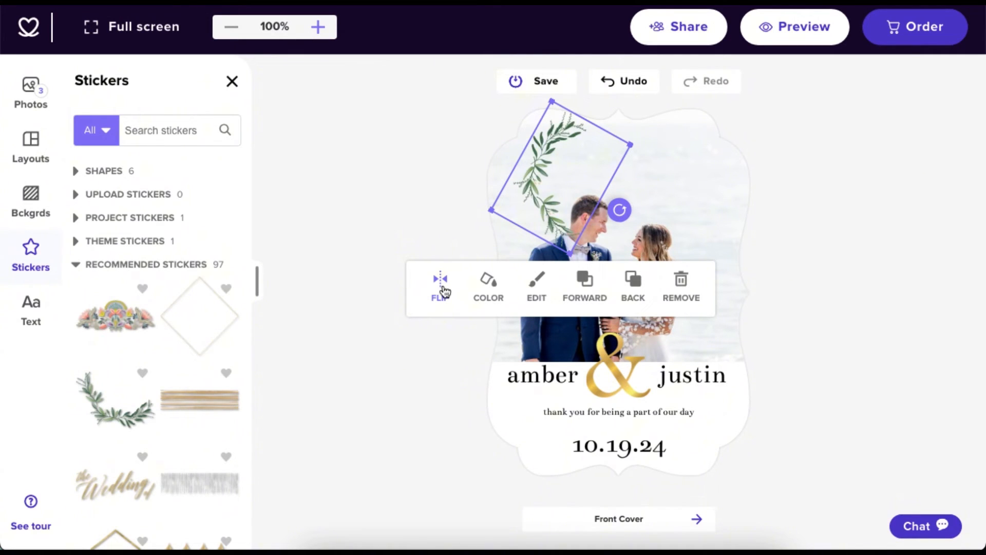
left_click(445, 292)
left_click(487, 288)
left_click(549, 284)
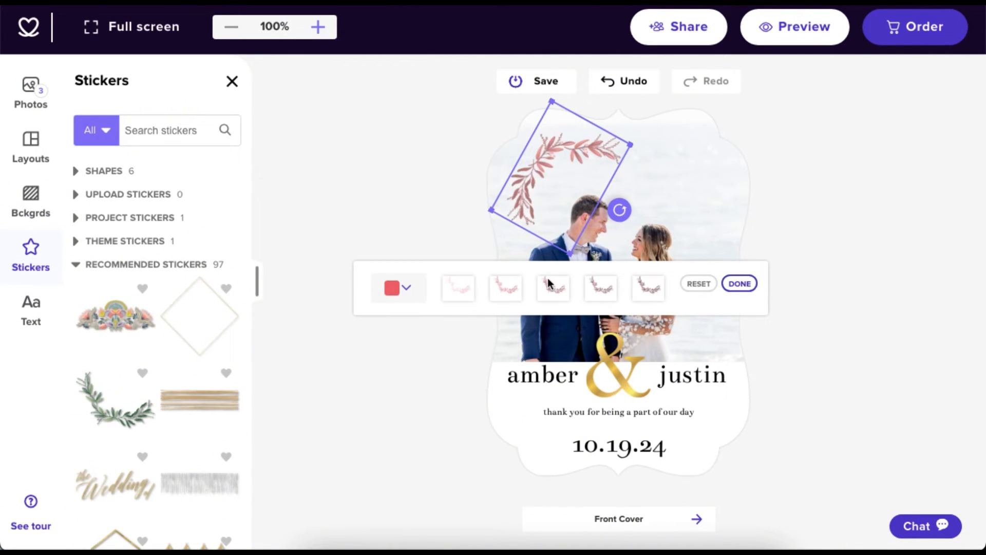
left_click(604, 286)
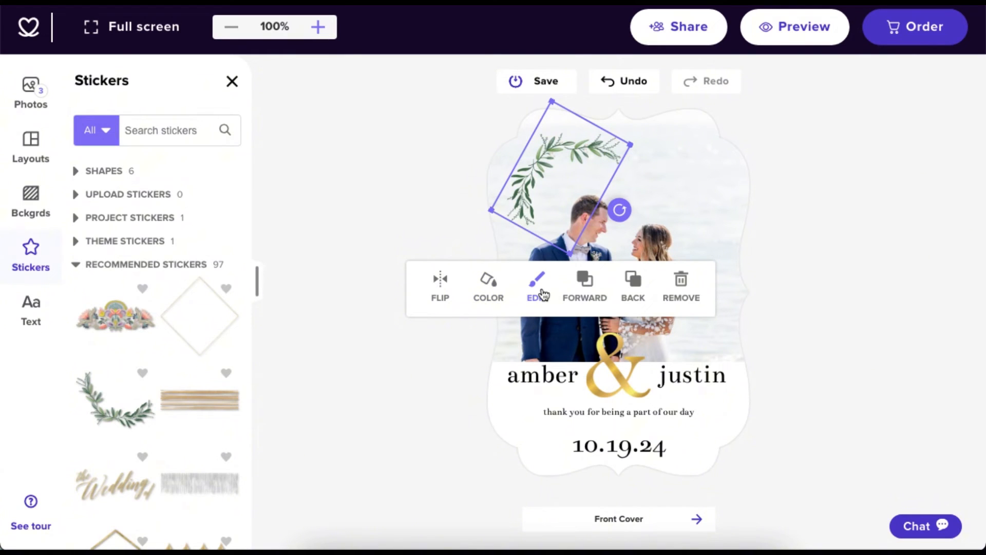
Give the sticker a drop shadow, darkening effect, and raised brightness, saturation and contrast.
left_click(544, 294)
left_click(517, 291)
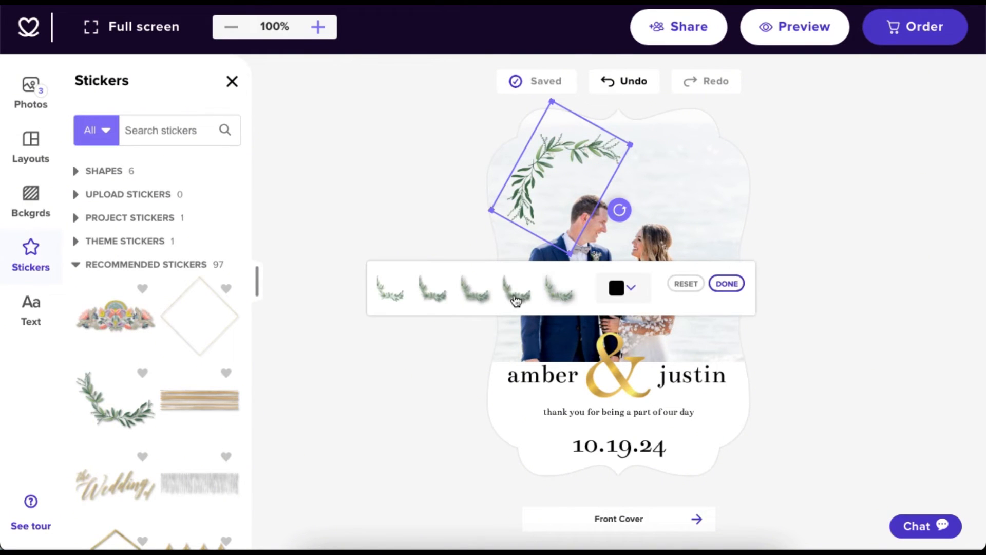
left_click(517, 299)
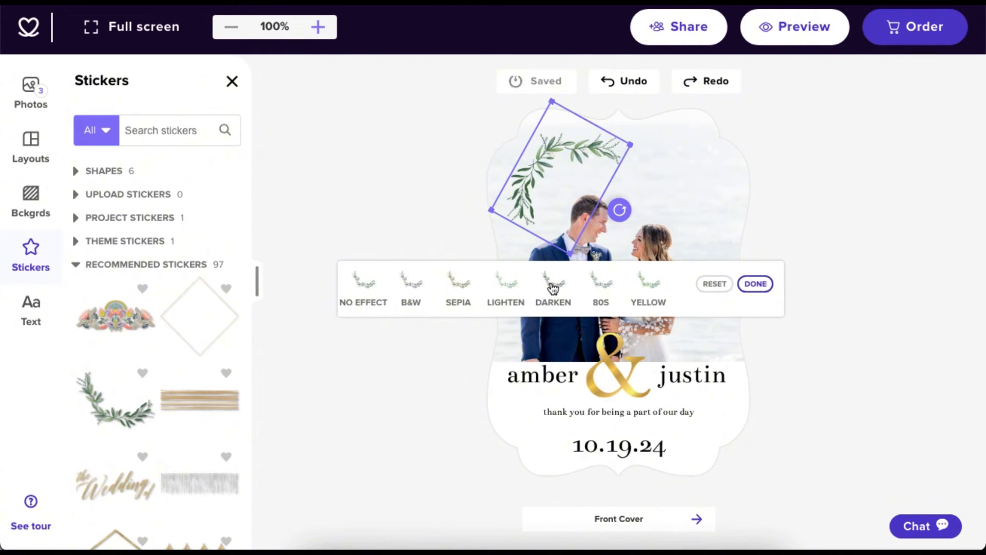
left_click(552, 286)
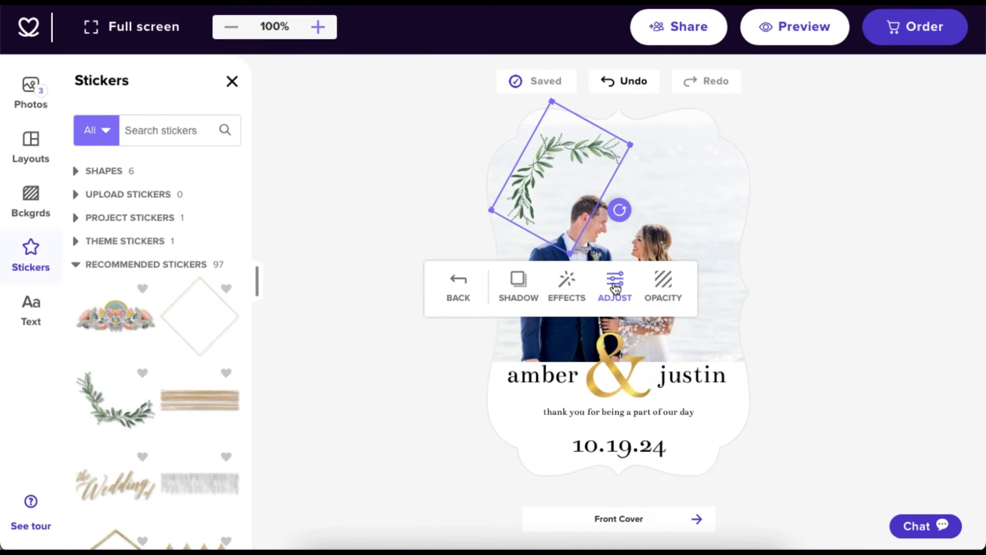
left_click(615, 286)
left_click_drag(395, 281, 439, 284)
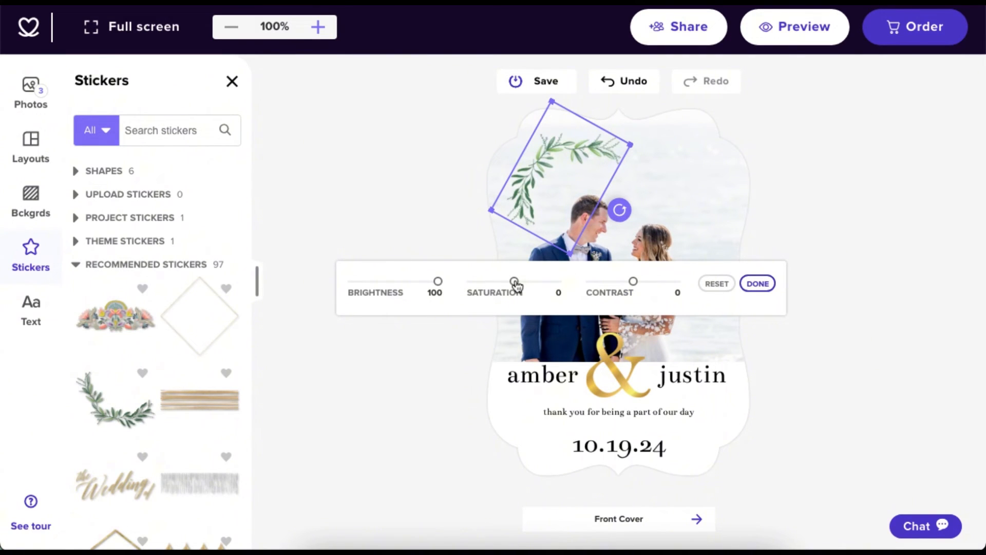
left_click_drag(514, 281, 577, 293)
left_click_drag(633, 281, 688, 293)
left_click(757, 284)
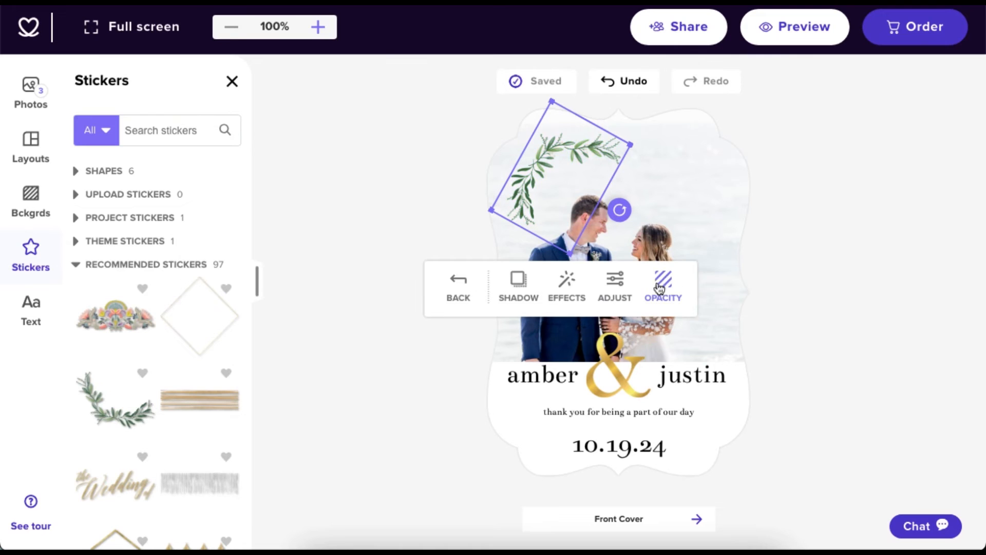
Test the sticker's opacity and layer order, then delete it from the cover.
left_click(660, 283)
mouse_move(557, 284)
left_mouse_down()
mouse_move(489, 288)
mouse_move(555, 292)
left_mouse_up()
left_click(596, 287)
left_click(634, 282)
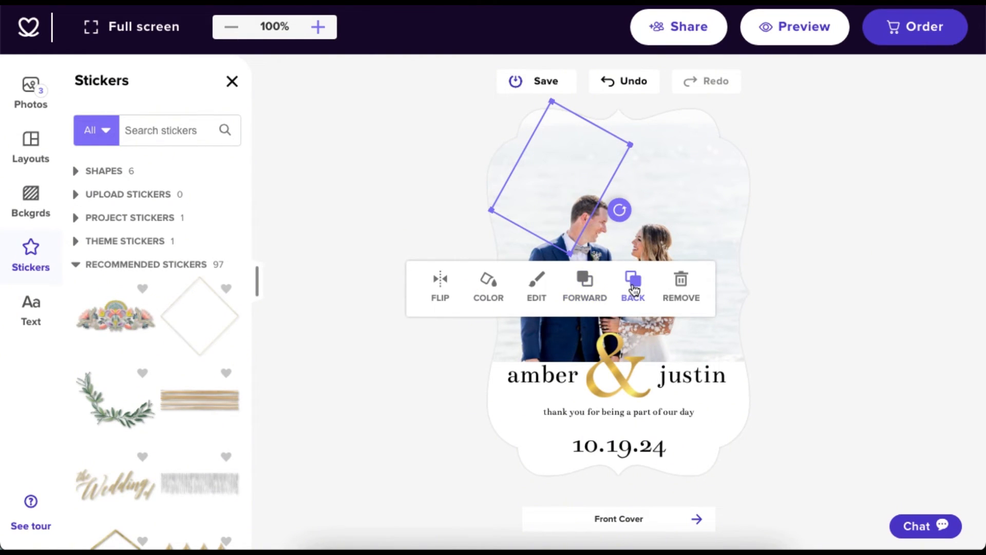
left_click(597, 289)
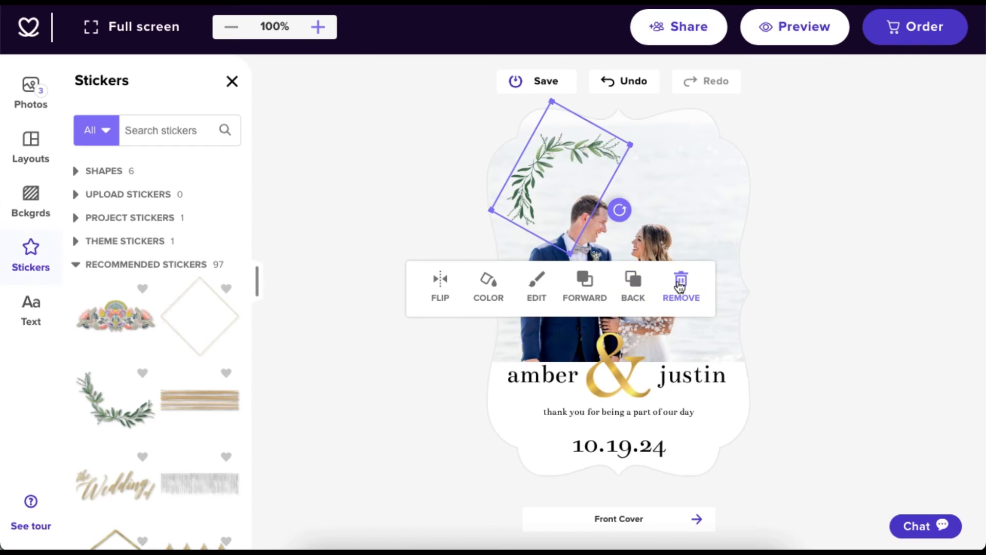
left_click(680, 283)
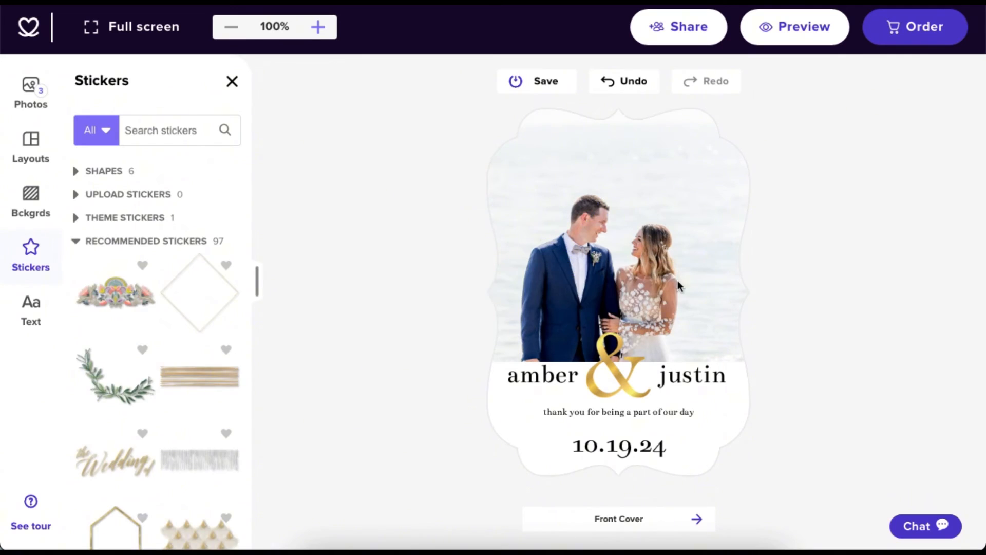
Open the custom sticker upload dialog, then preview Rose and Silver foil on the ampersand.
left_click(82, 201)
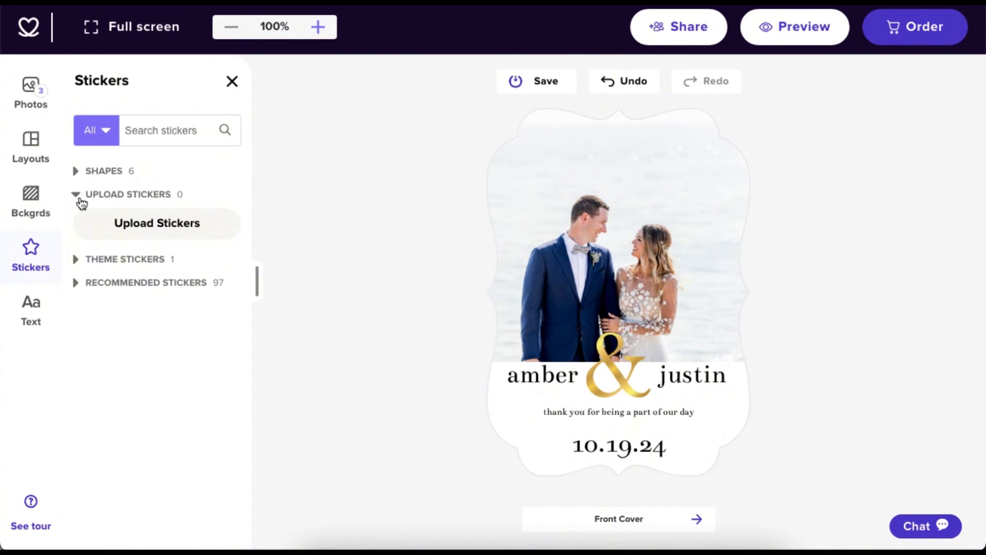
left_click(152, 226)
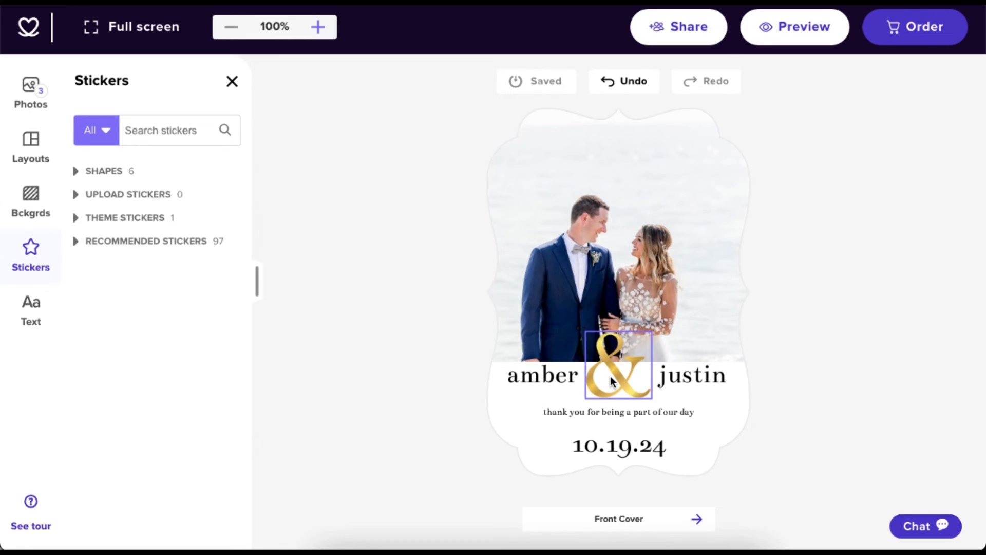
left_click(611, 381)
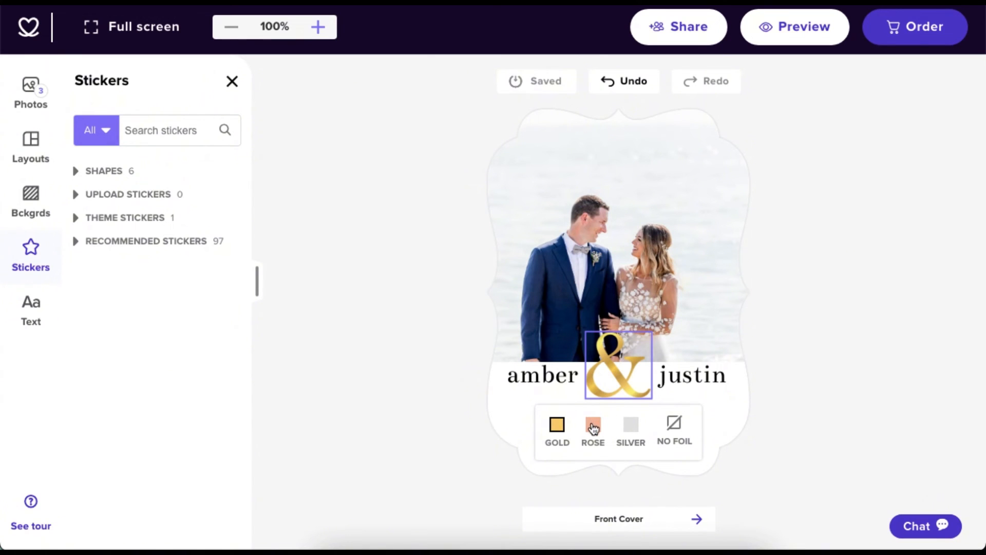
left_click(593, 427)
left_click(632, 429)
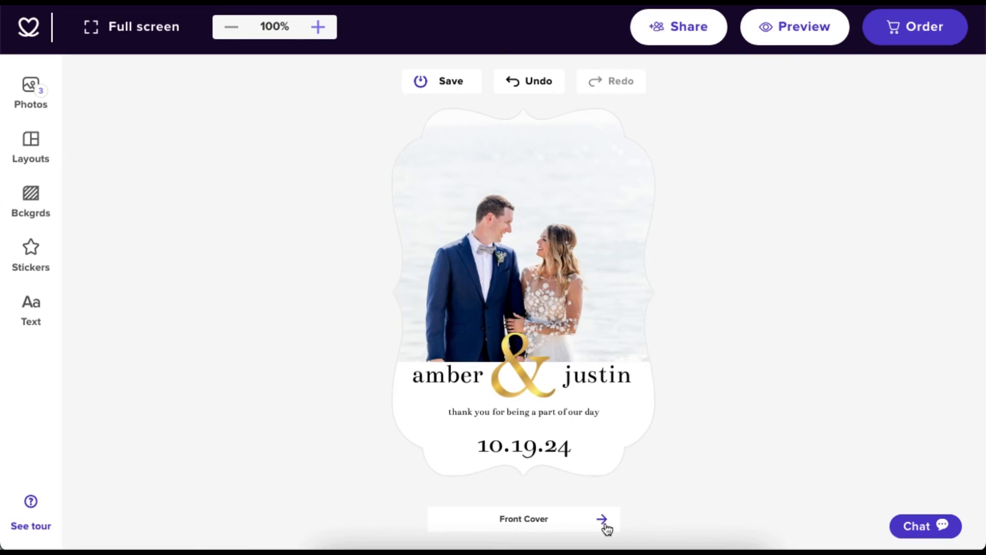
On the back cover, drop a wedding photo from the library into the lower photo slot.
left_click(602, 519)
left_click(31, 92)
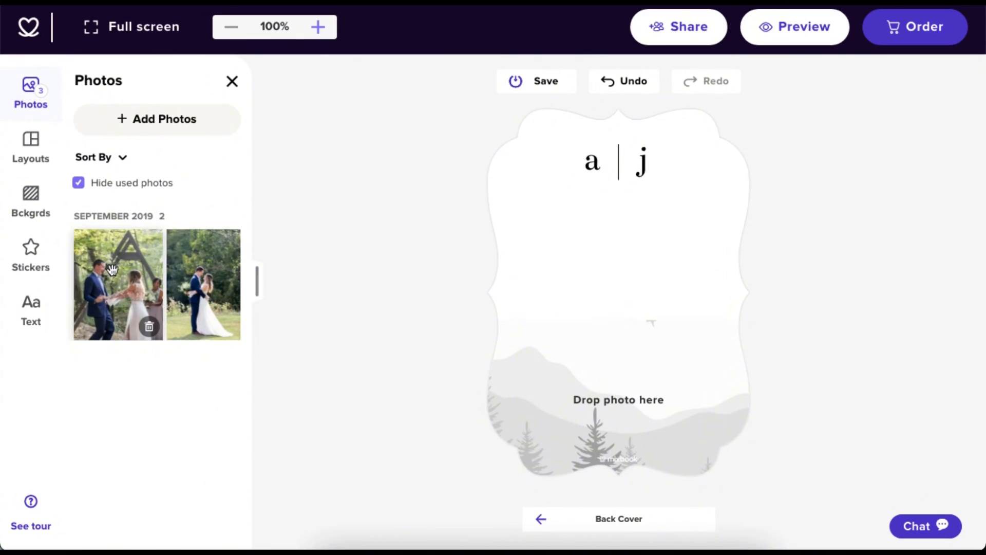
left_click_drag(149, 321, 565, 397)
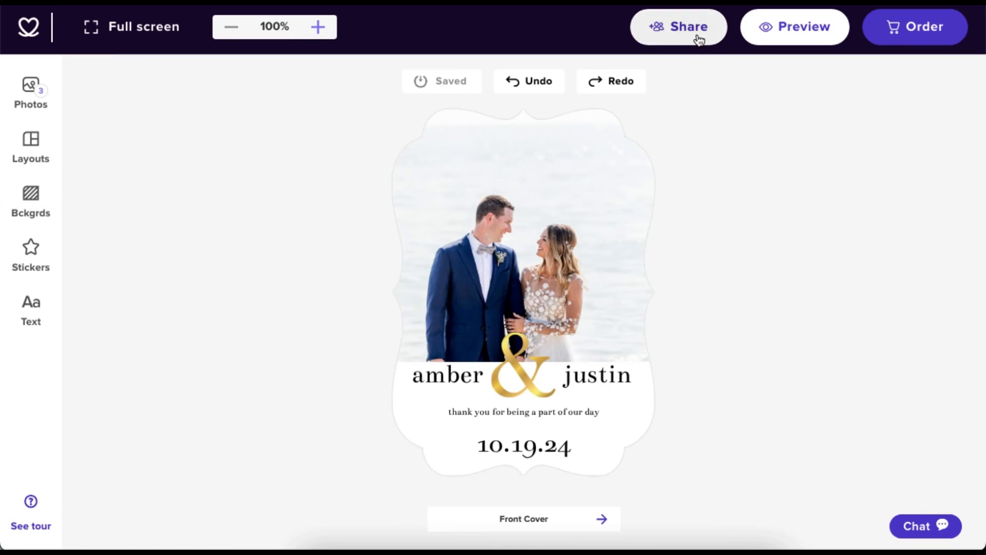
Choose Share > Invite to Edit for the project and copy its invite link.
left_click(698, 35)
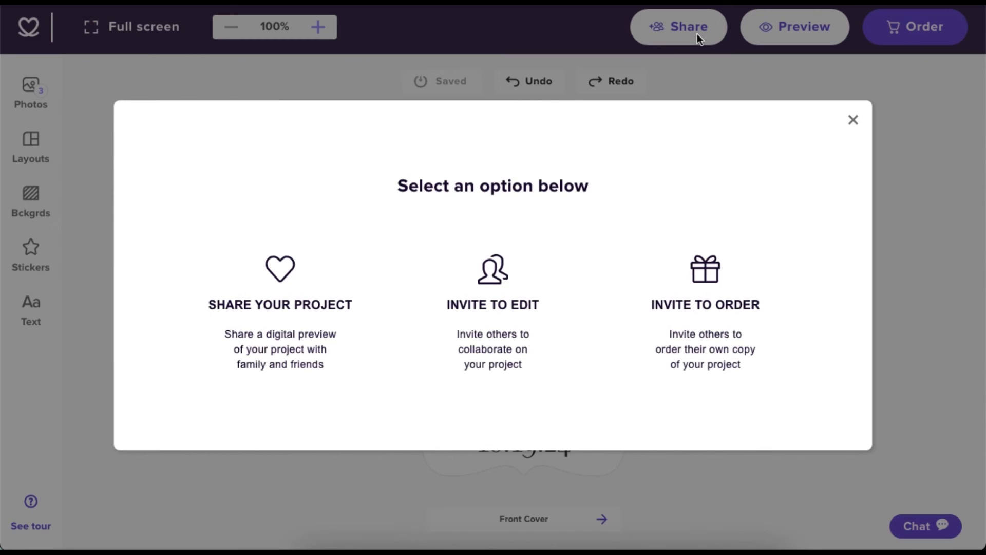
left_click(262, 322)
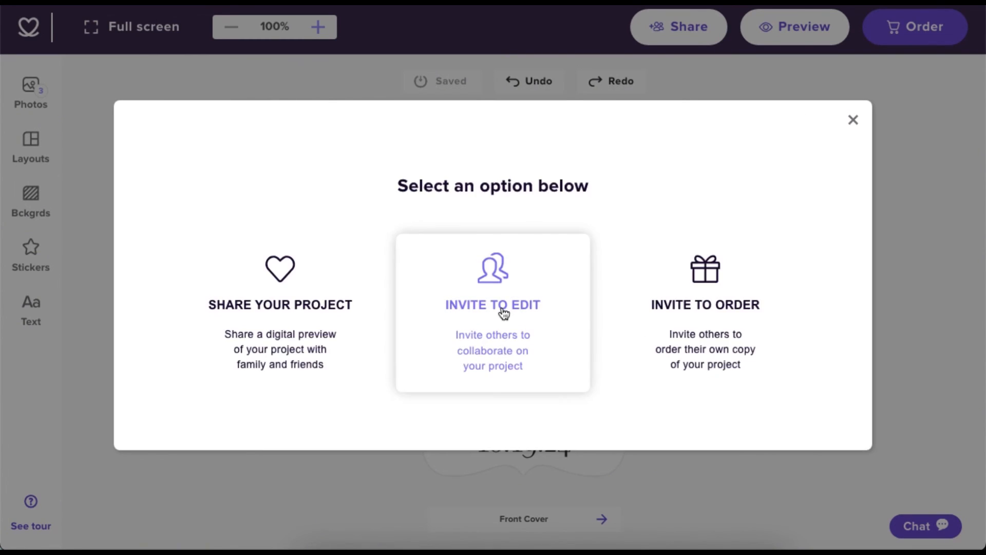
left_click(502, 310)
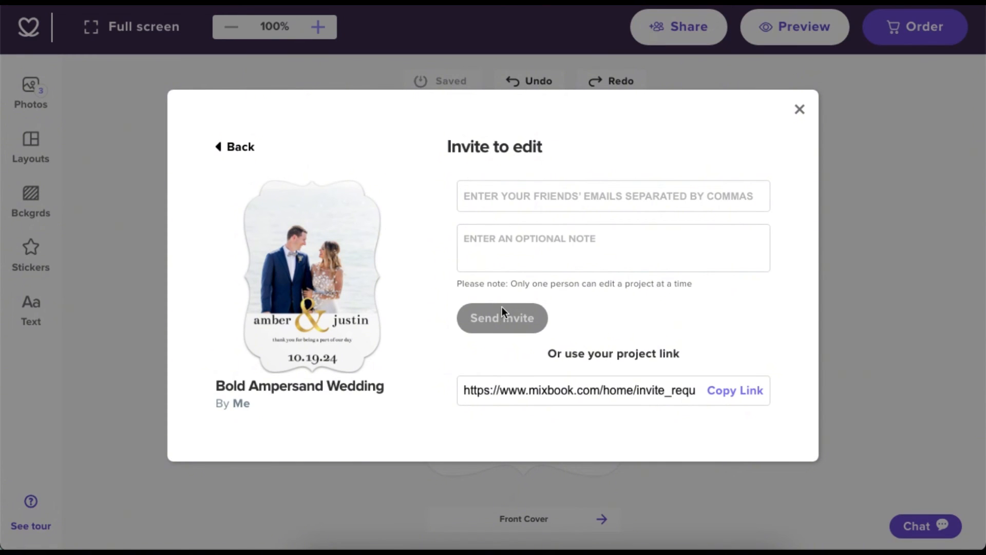
left_click(733, 393)
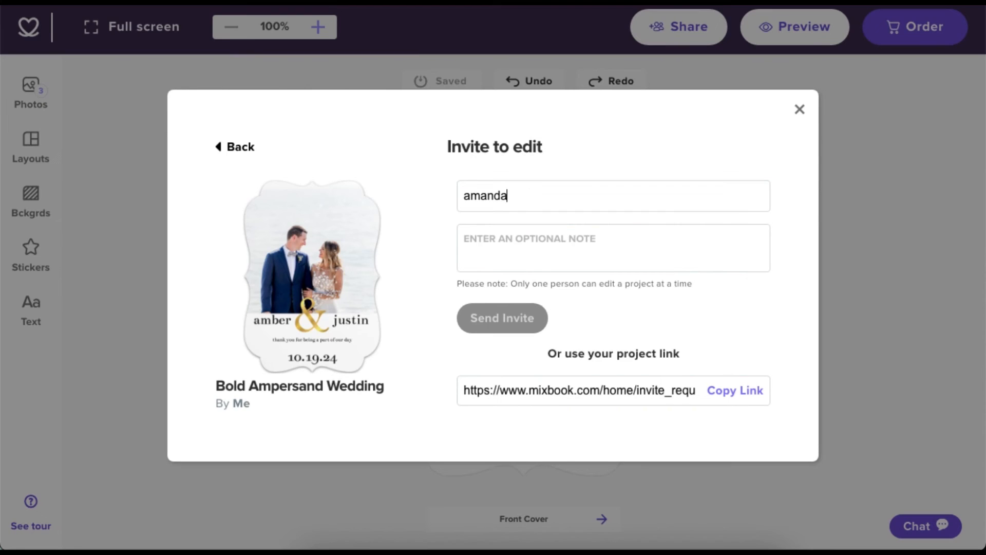
Enter the friend's e-mail address and the note 'Take a look at this!', then send the invite.
key("Tab")
type("Take a l")
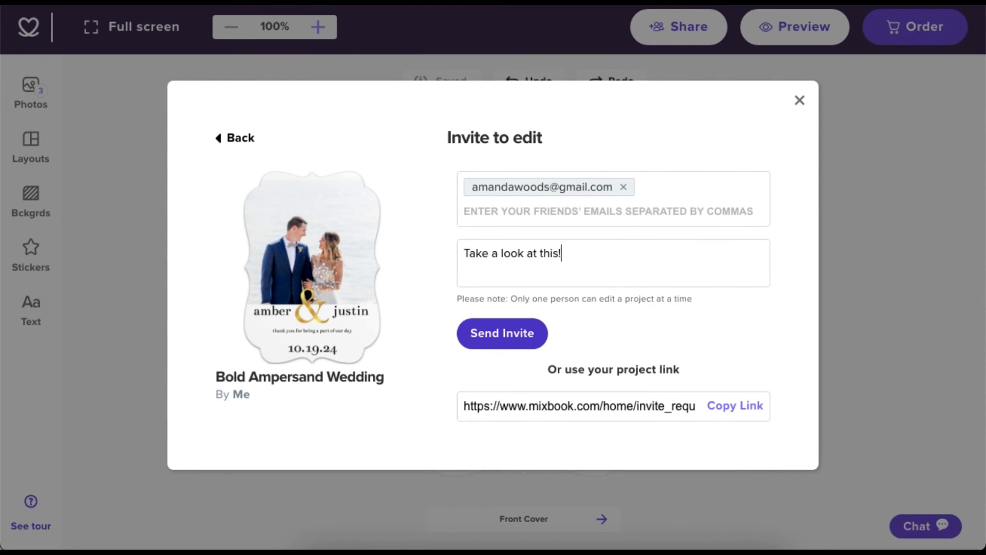
left_click(500, 345)
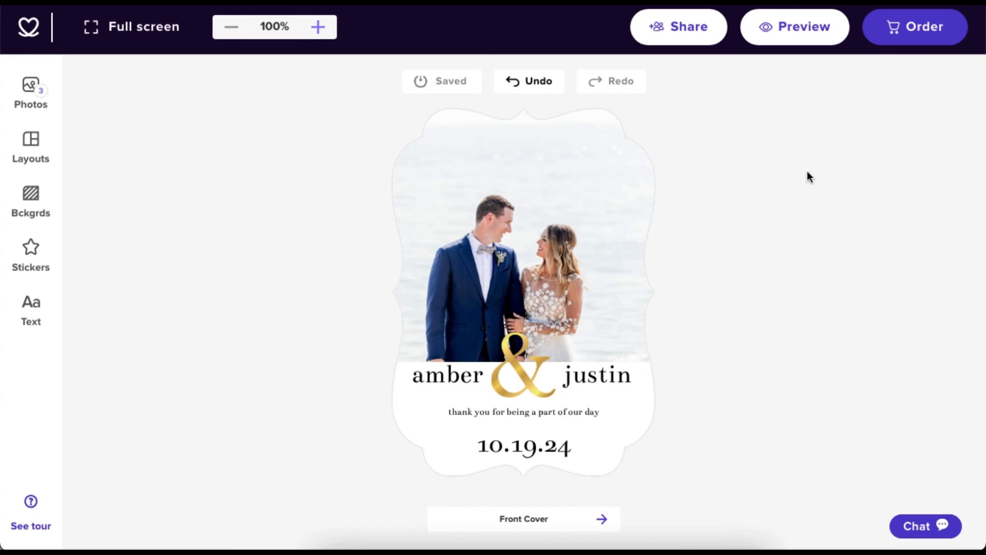
Open the card's order options and review the paper and envelope choices.
left_click(908, 43)
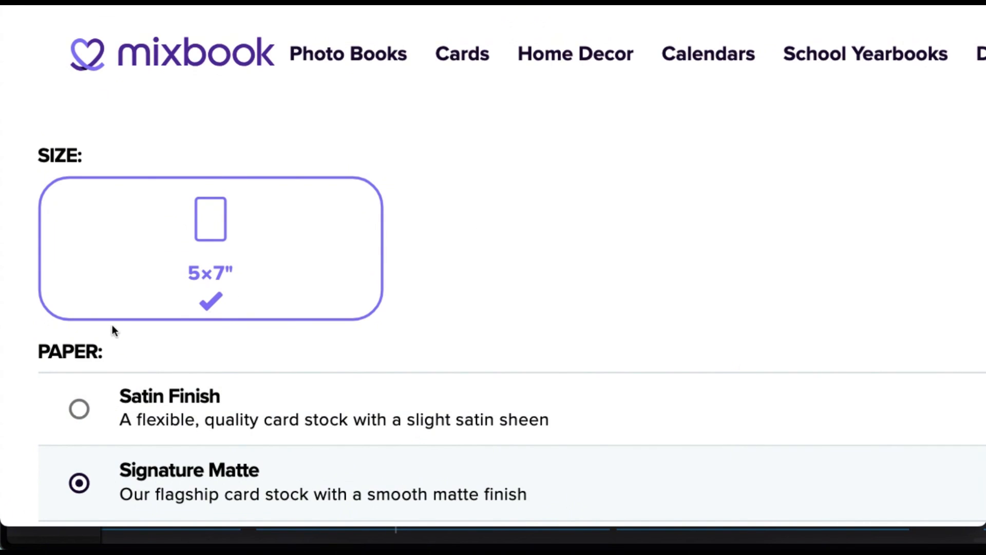
scroll(519, 308, "down", 6)
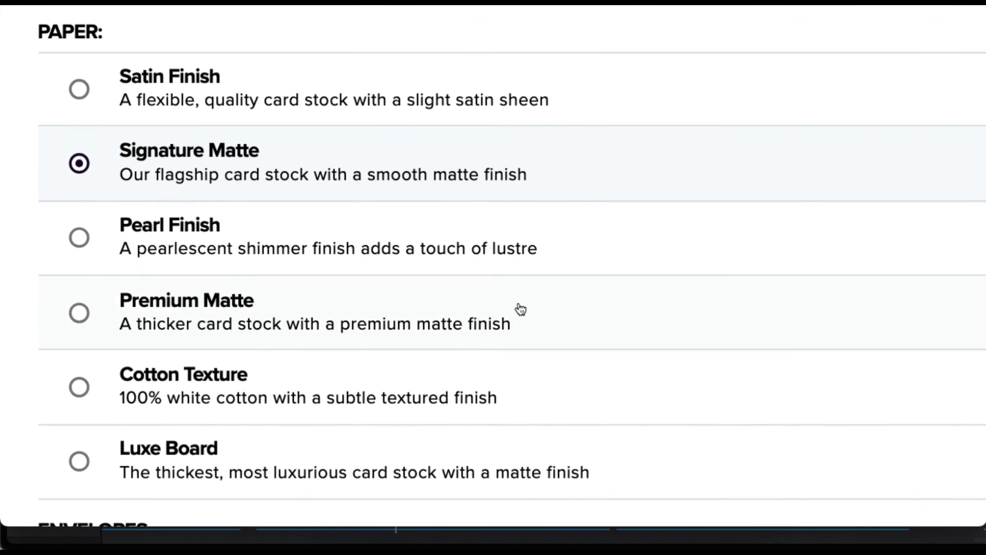
scroll(521, 308, "down", 5)
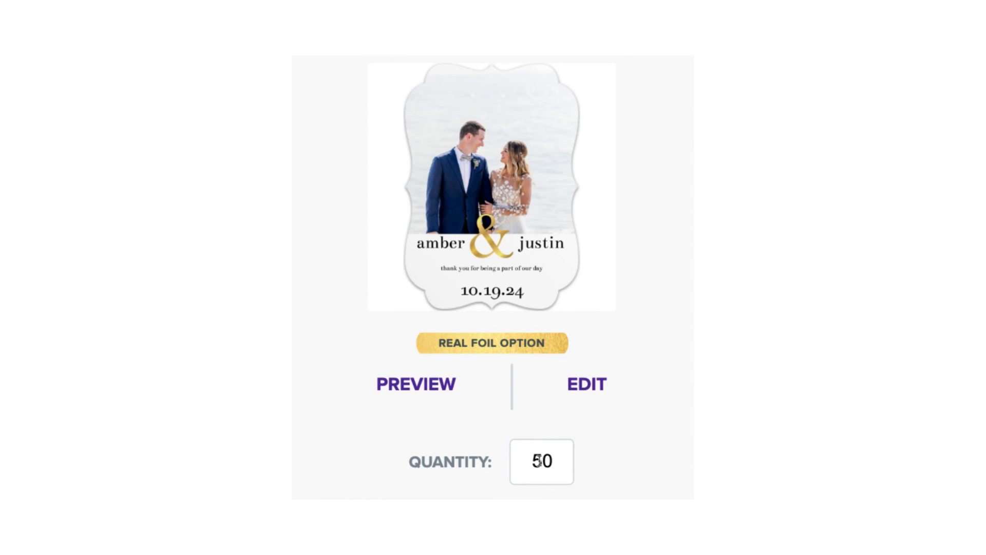
Set the order quantity to 1 and start a new support chat conversation.
double_click(542, 461)
type("10.19.24")
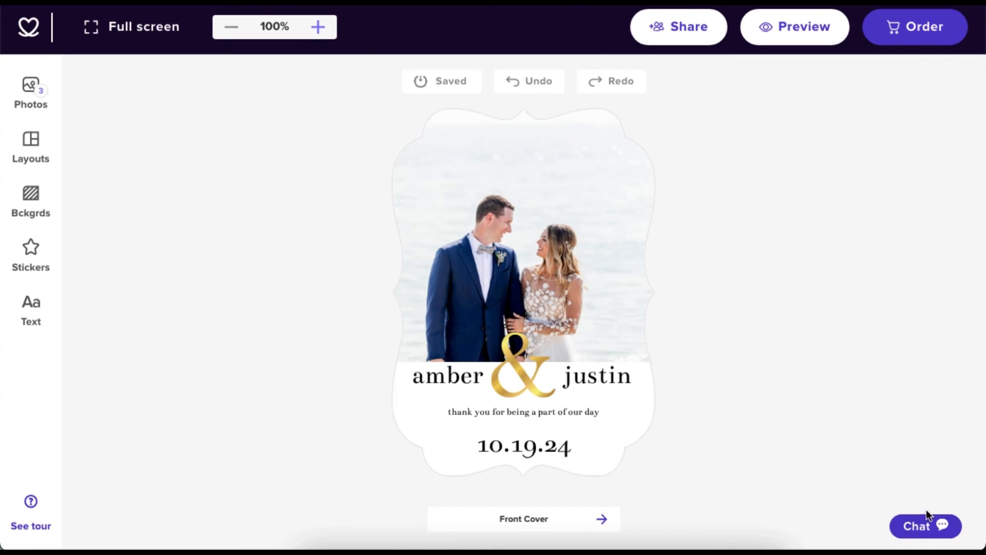
left_click(933, 524)
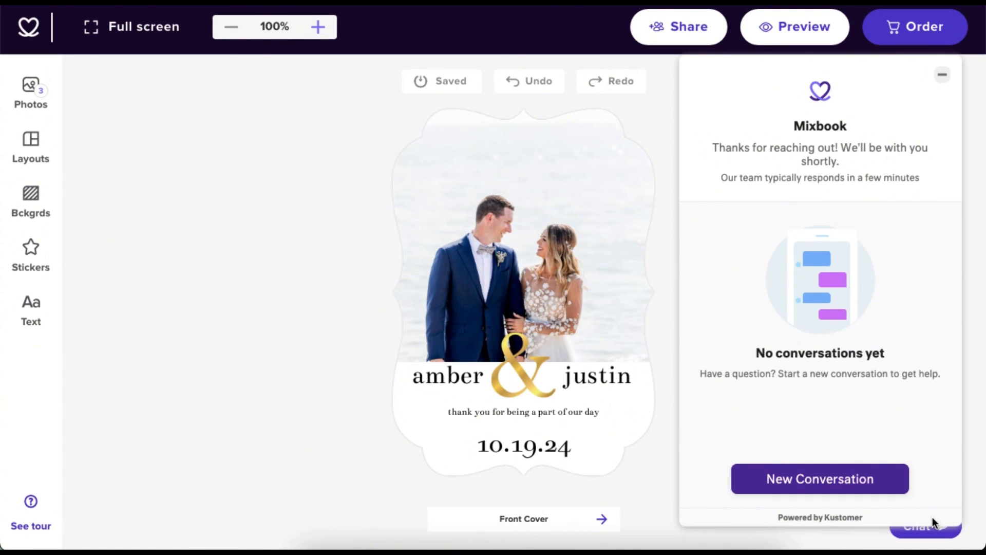
left_click(890, 485)
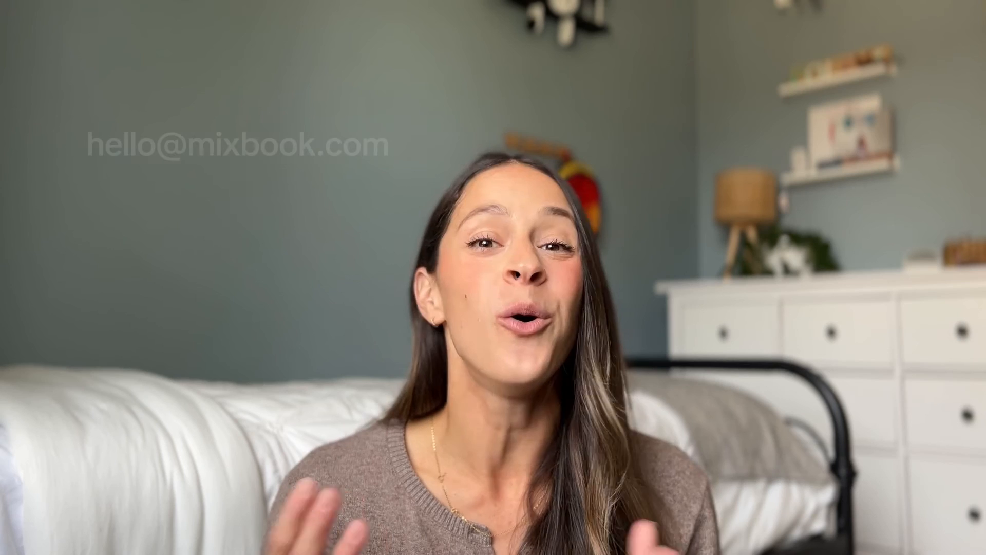